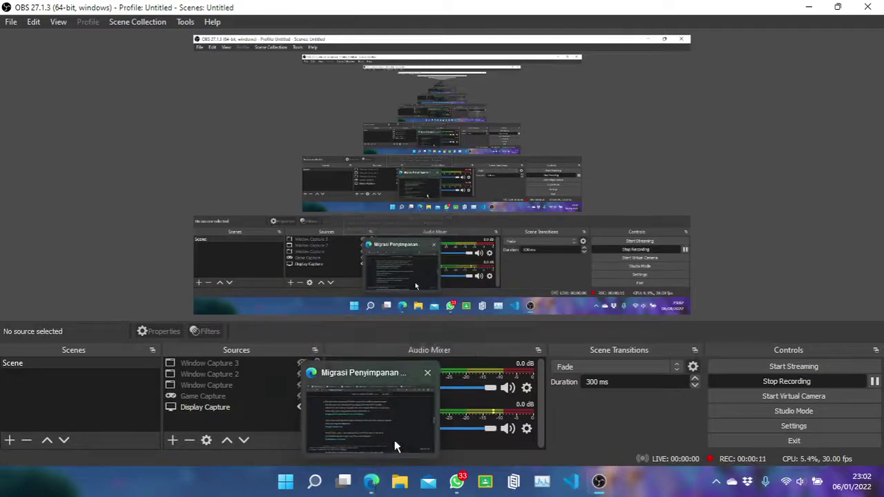
- Switch to Edge and open the "Mengunduh dan Membuka Rclone for Windows" link from the migration article in a new tab
{"action": "left_click", "coordinate": [394, 447]}
{"action": "scroll", "coordinate": [240, 223], "scroll_direction": "up", "scroll_amount": 8}
{"action": "scroll", "coordinate": [240, 223], "scroll_direction": "up", "scroll_amount": 6}
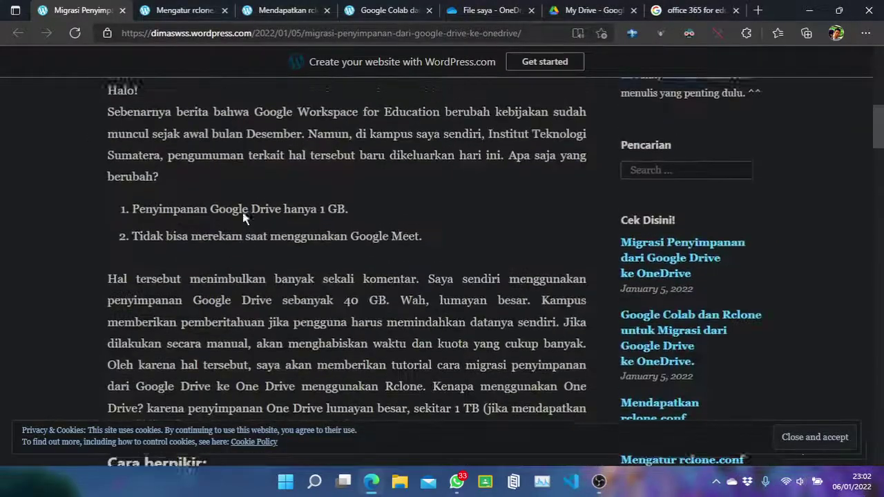
{"action": "scroll", "coordinate": [248, 218], "scroll_direction": "down", "scroll_amount": 10}
{"action": "scroll", "coordinate": [255, 215], "scroll_direction": "down", "scroll_amount": 8}
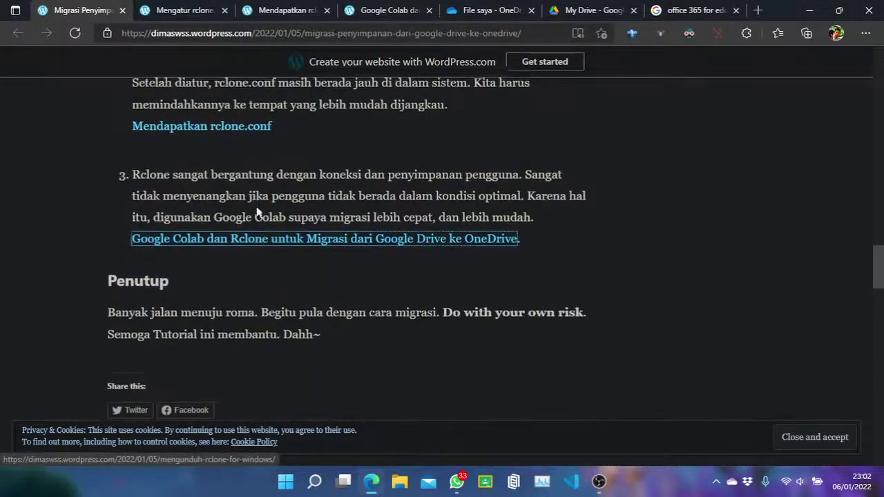
{"action": "scroll", "coordinate": [249, 235], "scroll_direction": "up", "scroll_amount": 6}
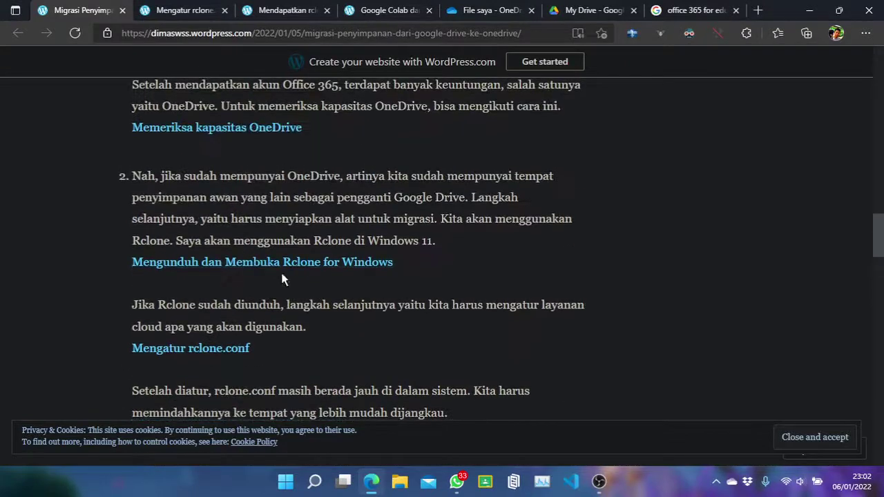
{"action": "right_click", "coordinate": [239, 263]}
{"action": "left_click", "coordinate": [337, 178]}
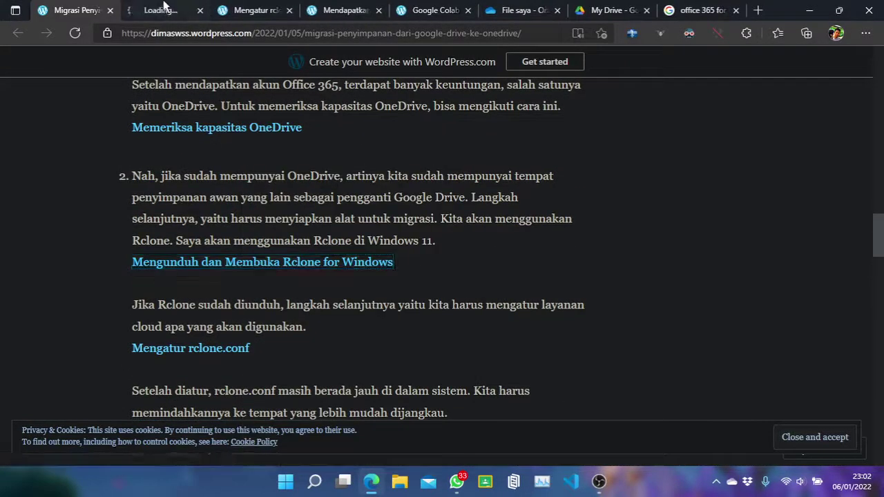
{"action": "left_click", "coordinate": [166, 10]}
{"action": "scroll", "coordinate": [381, 206], "scroll_direction": "down", "scroll_amount": 8}
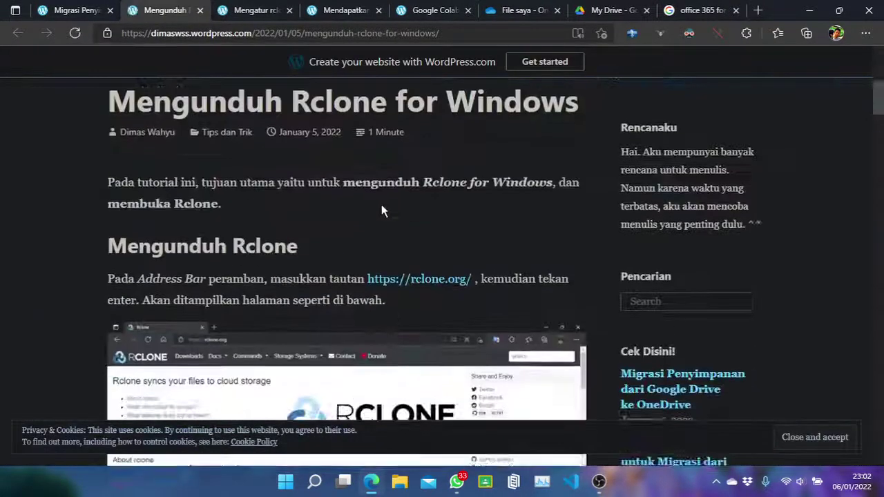
{"action": "scroll", "coordinate": [429, 158], "scroll_direction": "up", "scroll_amount": 1}
{"action": "right_click", "coordinate": [430, 153]}
{"action": "left_click", "coordinate": [452, 165]}
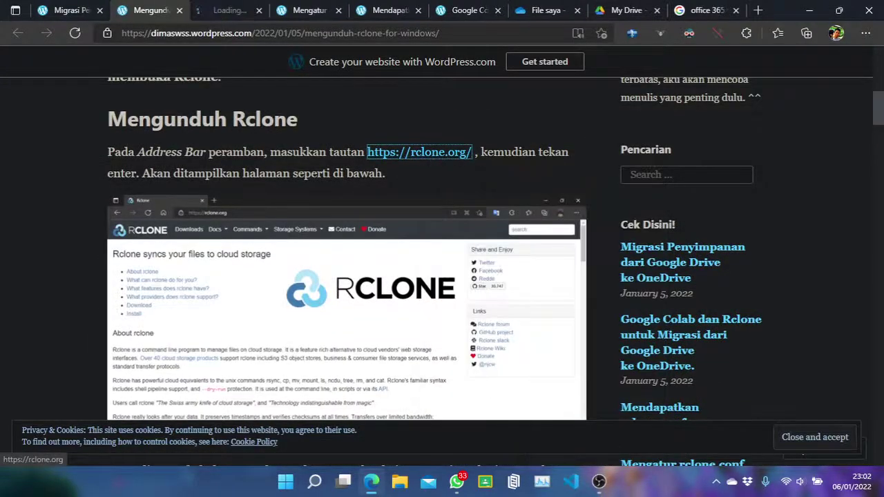
{"action": "left_click", "coordinate": [228, 10]}
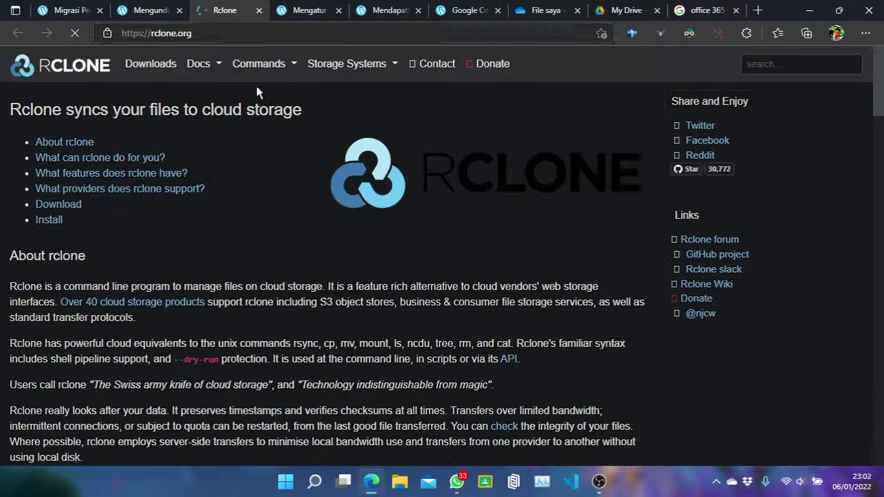
- Download the Intel/AMD 64 Bit Windows build of Rclone v1.57.0 from the site's download page
{"action": "left_click", "coordinate": [43, 204]}
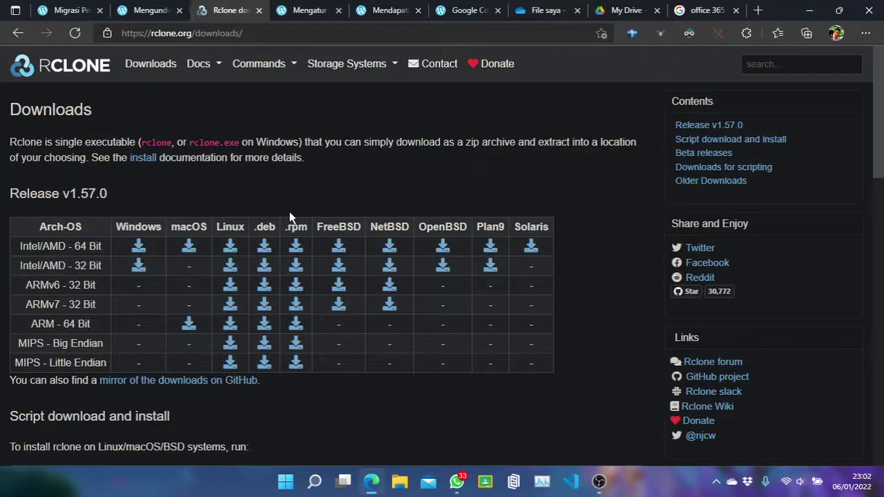
{"action": "left_click", "coordinate": [140, 249]}
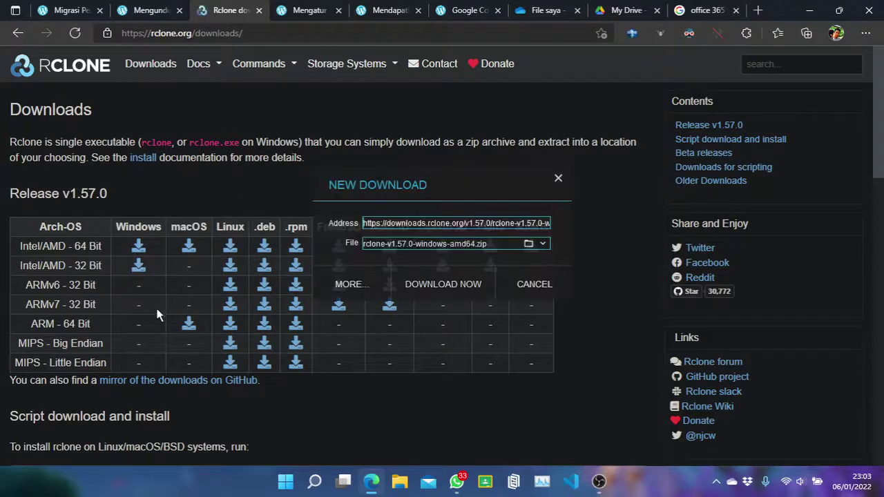
{"action": "left_click", "coordinate": [462, 282]}
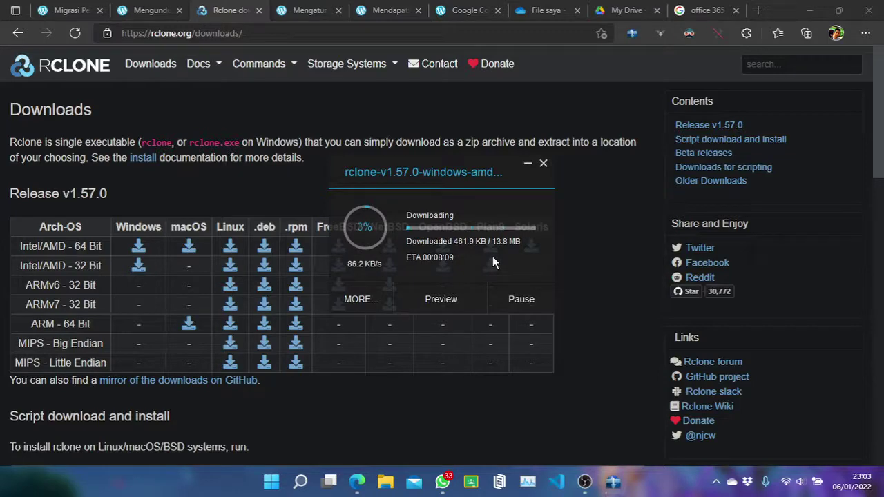
{"action": "left_click", "coordinate": [585, 481]}
{"action": "left_click", "coordinate": [875, 382]}
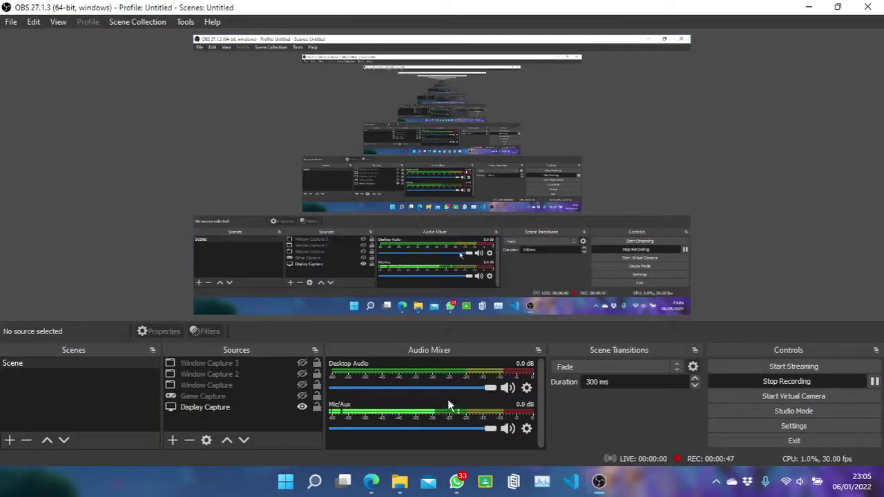
- In File Explorer, extract rclone-v1.57.0-windows-amd64.zip with WinRAR into the default destination folder
{"action": "left_click", "coordinate": [404, 487]}
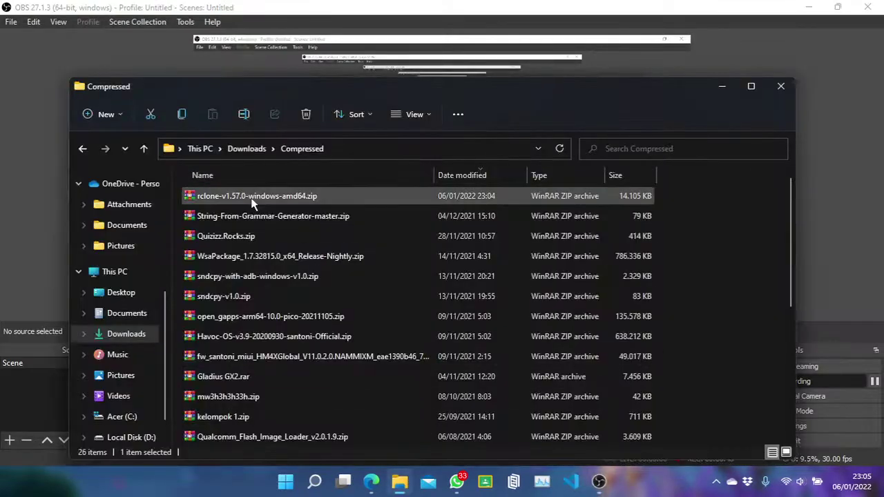
{"action": "left_click", "coordinate": [297, 197]}
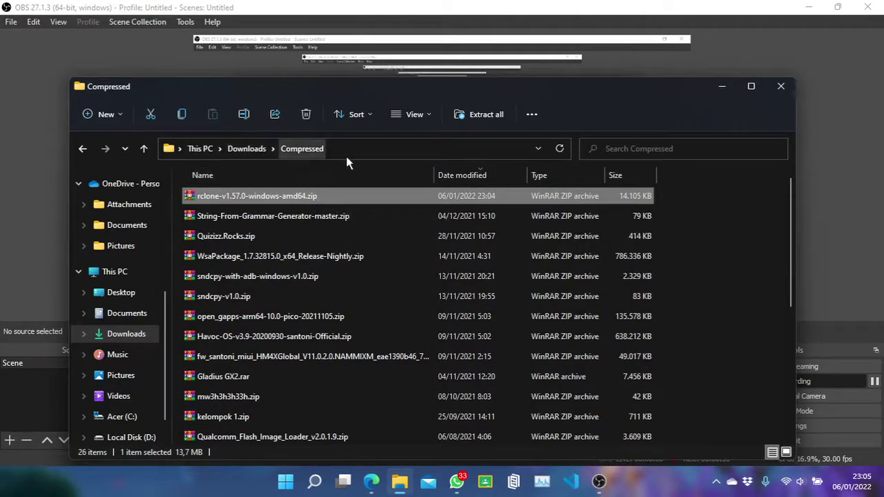
{"action": "right_click", "coordinate": [324, 196]}
{"action": "left_click", "coordinate": [374, 417]}
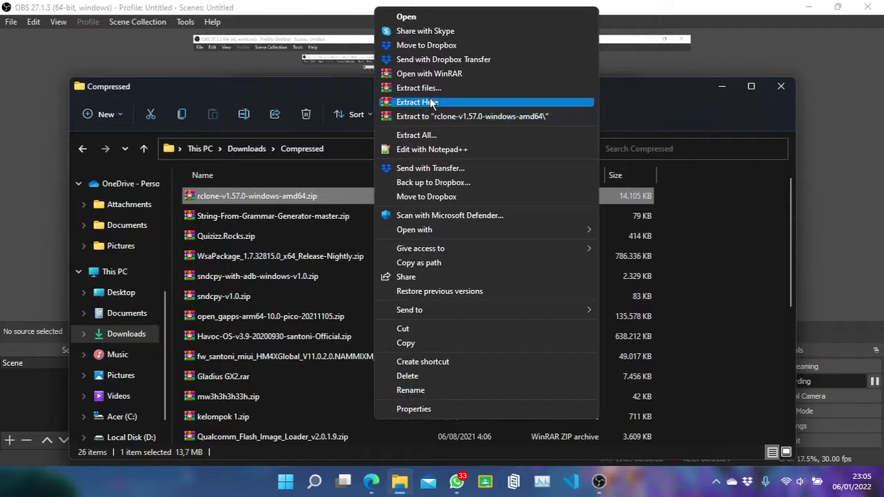
{"action": "left_click", "coordinate": [434, 88]}
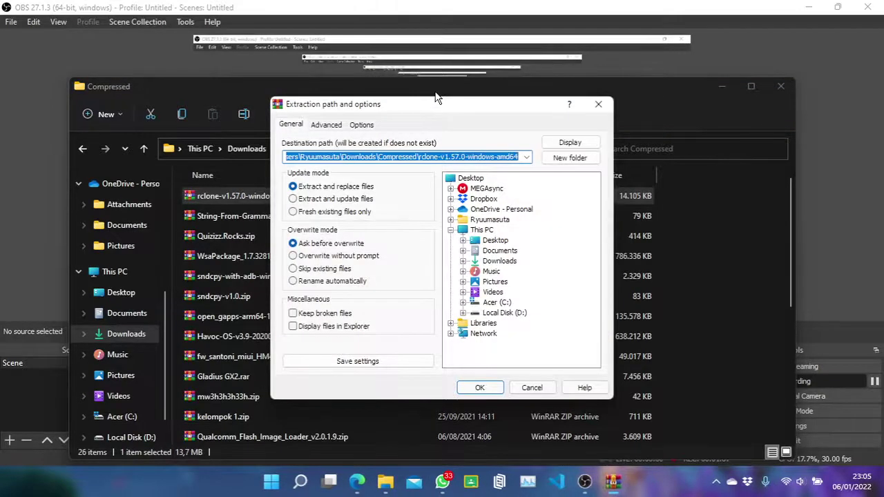
{"action": "key", "text": "Return"}
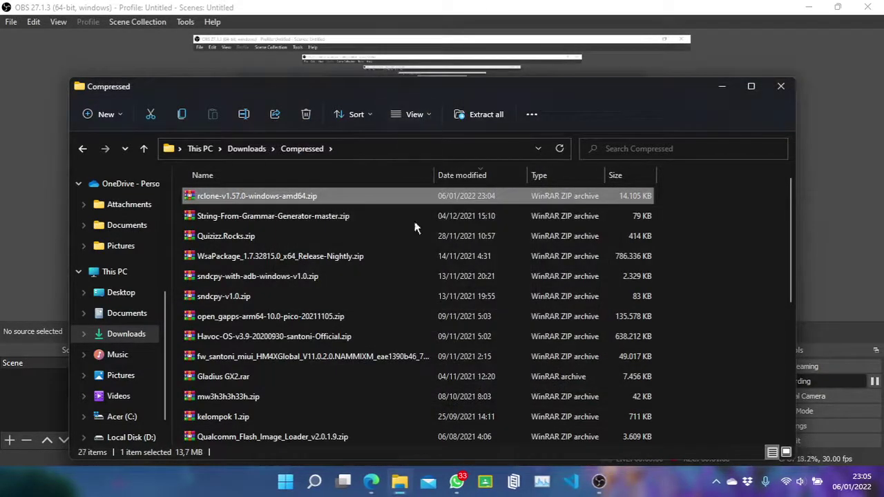
- Go into the inner extracted rclone-v1.57.0-windows-amd64 folder and open it in Windows Terminal
{"action": "scroll", "coordinate": [353, 257], "scroll_direction": "down", "scroll_amount": 5}
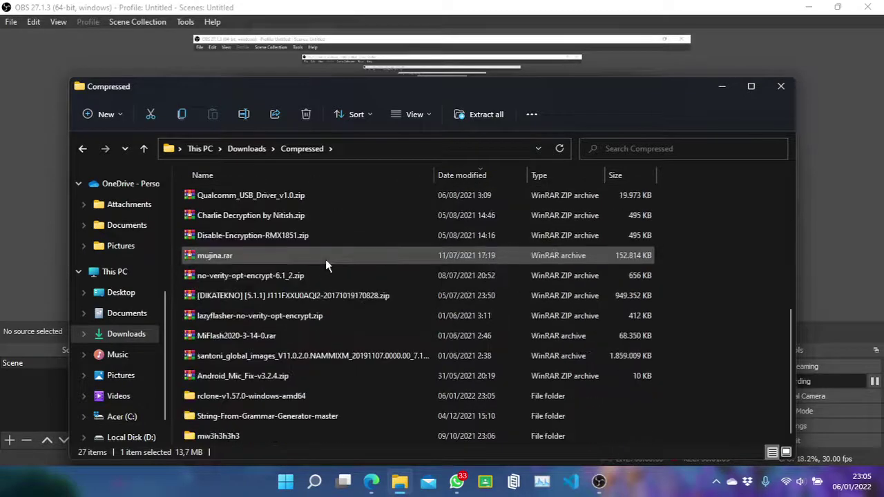
{"action": "double_click", "coordinate": [266, 398]}
{"action": "double_click", "coordinate": [269, 194]}
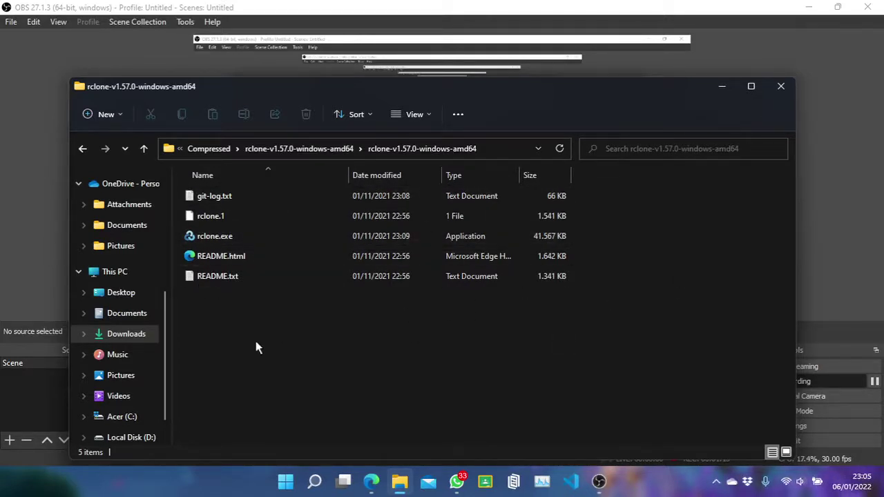
{"action": "right_click", "coordinate": [317, 337]}
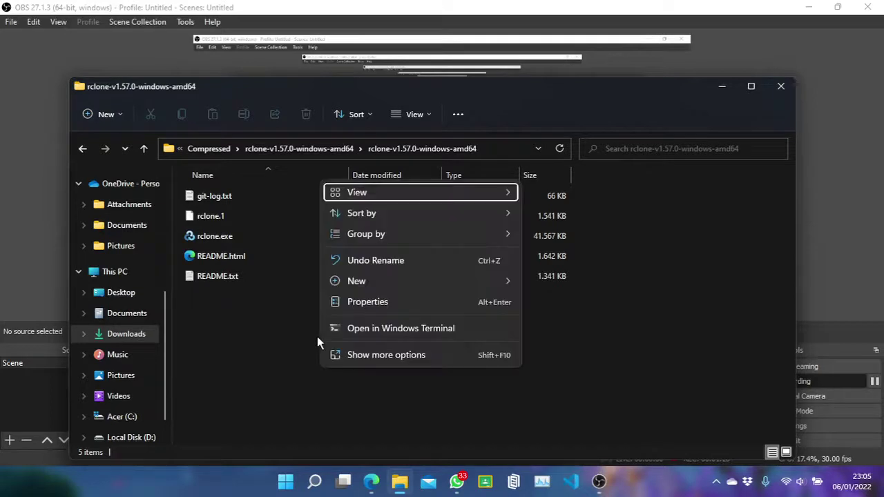
{"action": "left_click", "coordinate": [410, 329]}
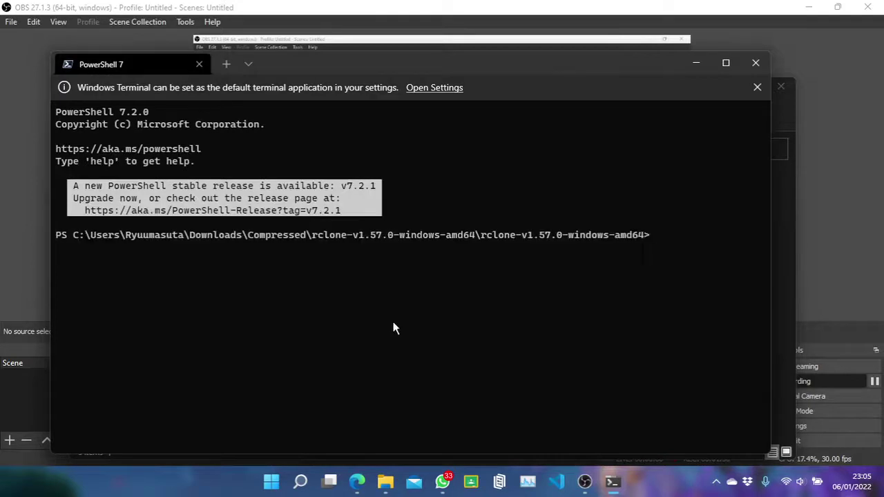
- Run .\rclone in the terminal to list its commands
{"action": "type", "text": ".\rl"}
{"action": "key", "text": "BackSpace"}
{"action": "type", "text": "clone"}
{"action": "key", "text": "Return"}
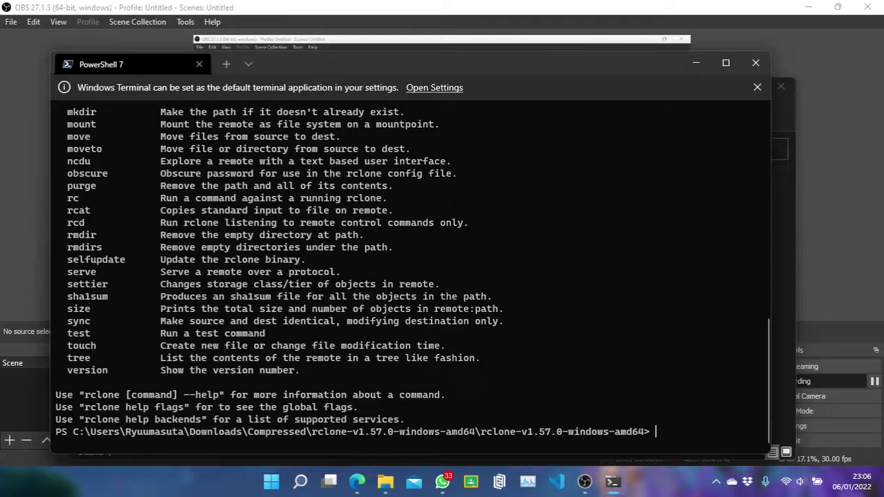
- Run .\rclone config and choose n to create a new remote
{"action": "type", "text": ".\rclone config"}
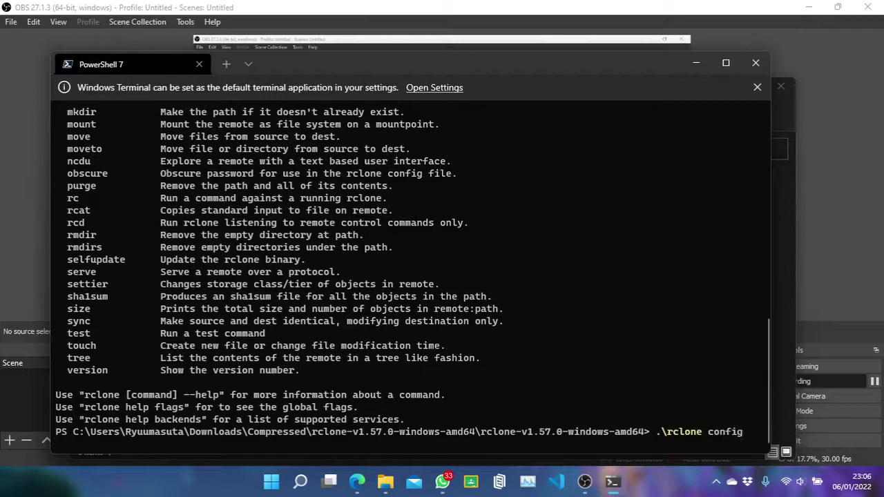
{"action": "key", "text": "Return"}
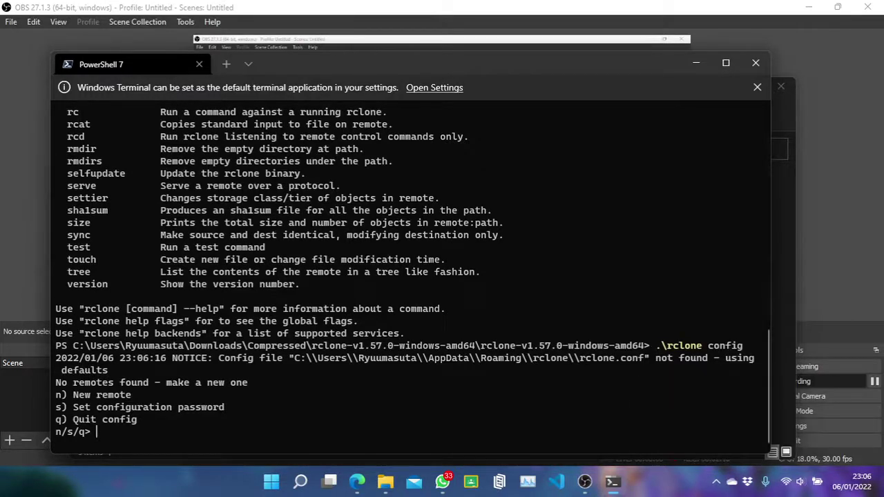
{"action": "type", "text": "n"}
{"action": "key", "text": "Return"}
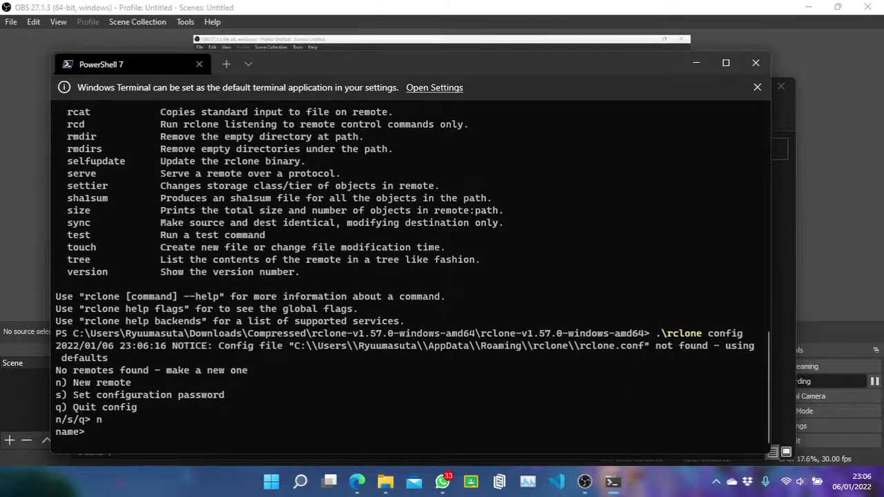
- Name the new remote GDrive
{"action": "key", "text": "Caps_Lock"}
{"action": "type", "text": "GD"}
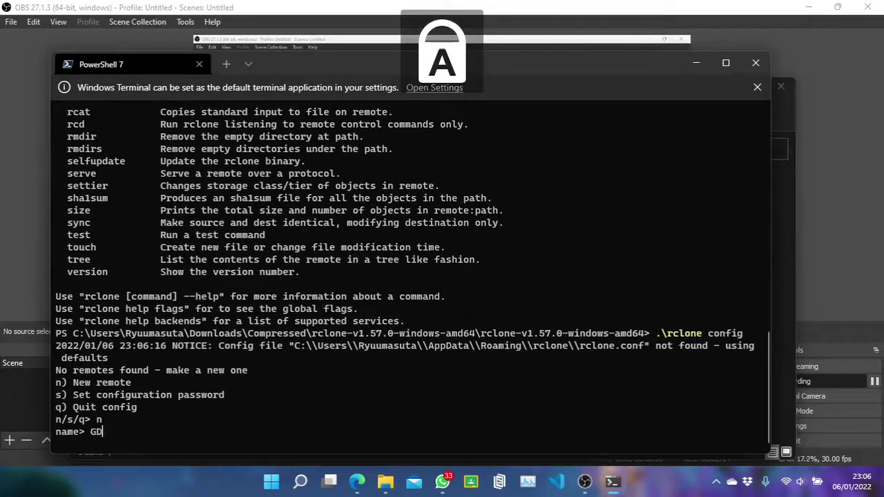
{"action": "key", "text": "Caps_Lock"}
{"action": "type", "text": "rive"}
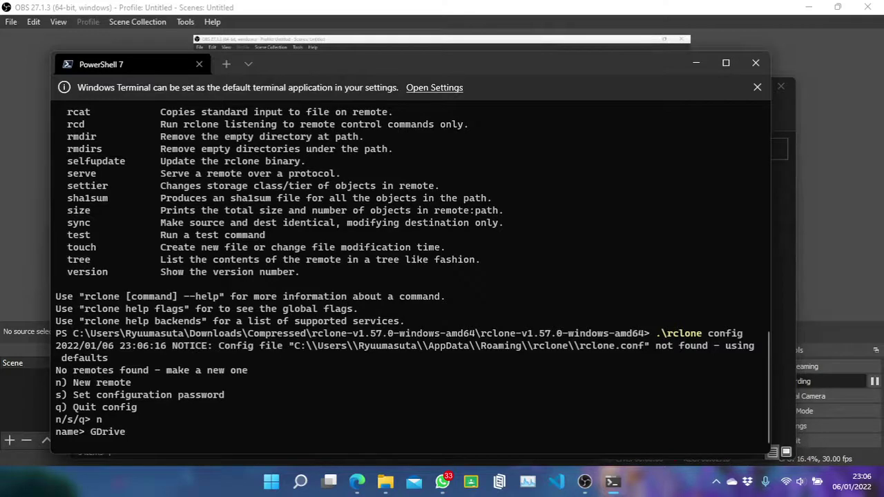
{"action": "key", "text": "Return"}
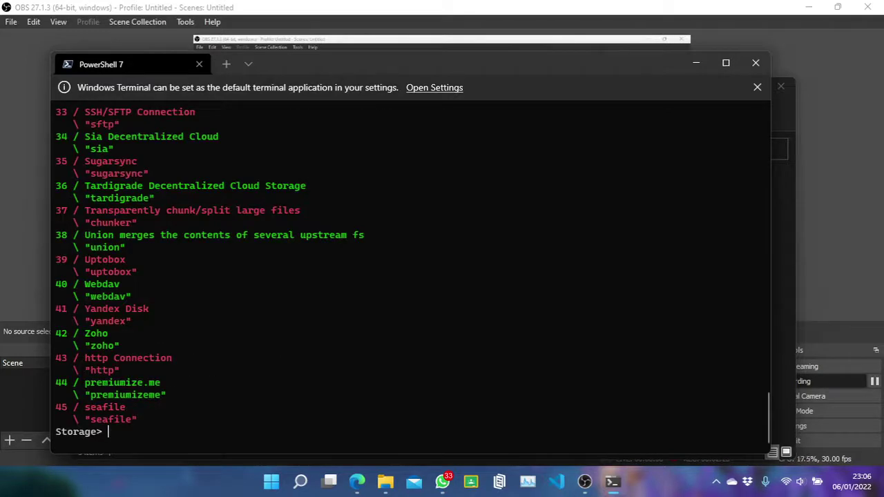
- Find Google Drive in the storage list and choose it as the remote's storage type with option 16
{"action": "scroll", "coordinate": [184, 239], "scroll_direction": "up", "scroll_amount": 11}
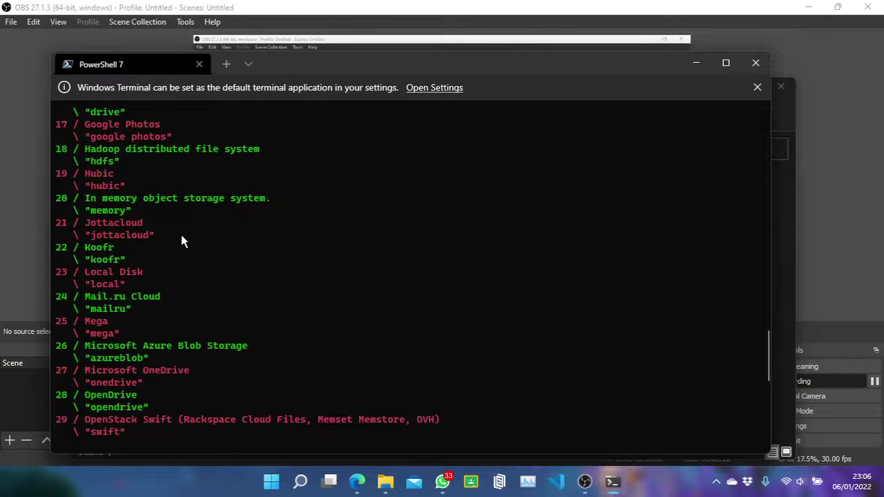
{"action": "scroll", "coordinate": [138, 310], "scroll_direction": "up", "scroll_amount": 6}
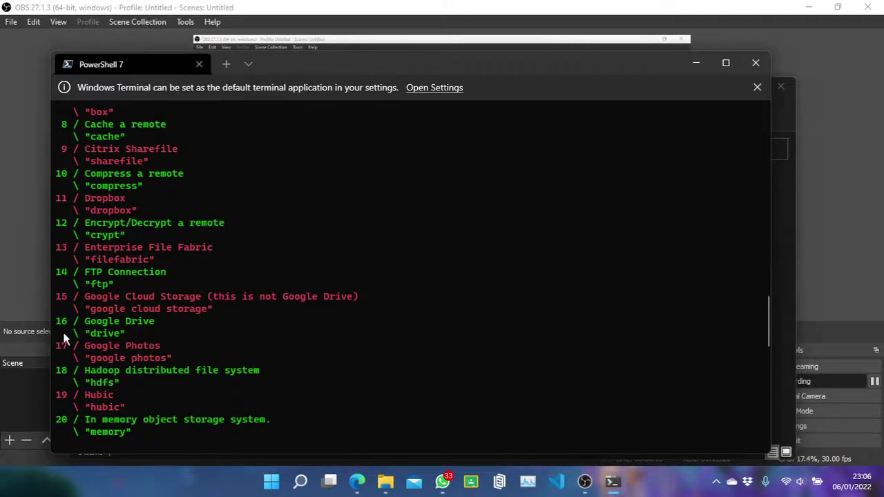
{"action": "scroll", "coordinate": [89, 328], "scroll_direction": "down", "scroll_amount": 17}
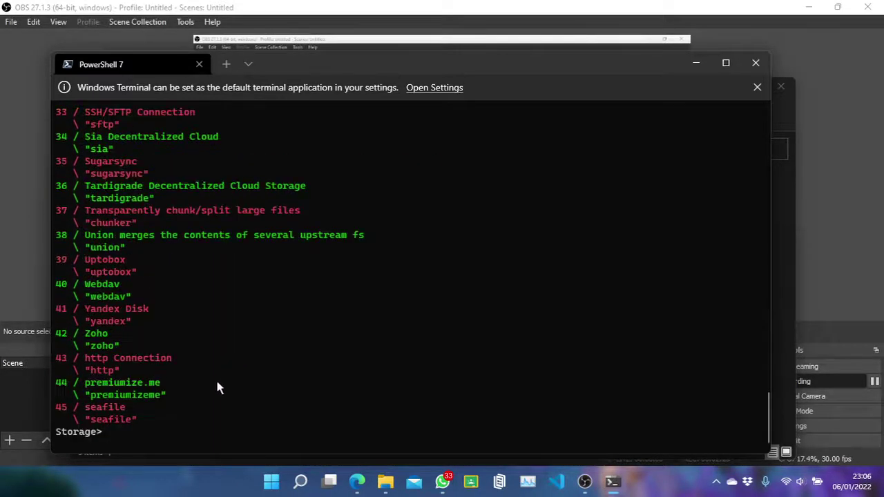
{"action": "type", "text": "16"}
{"action": "key", "text": "Return"}
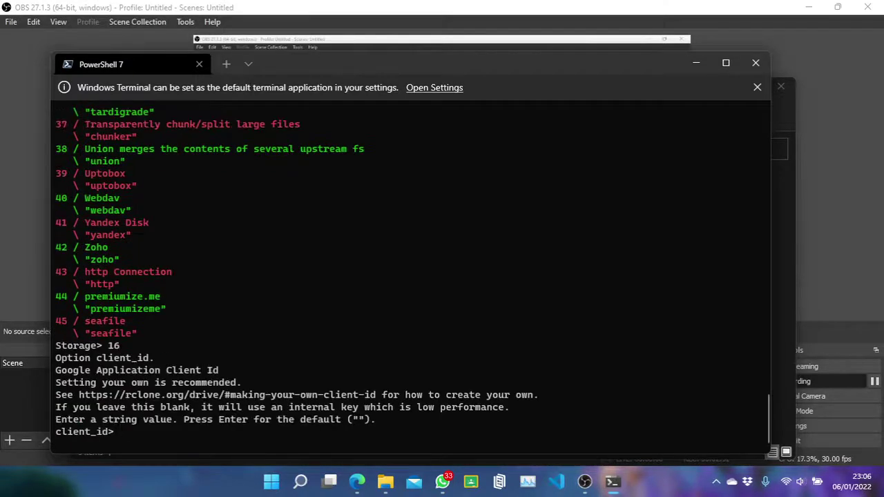
- Configure Google Drive access with scope 1 for full file access, leaving the client ID, client secret and root folder ID blank
{"action": "key", "text": "Return"}
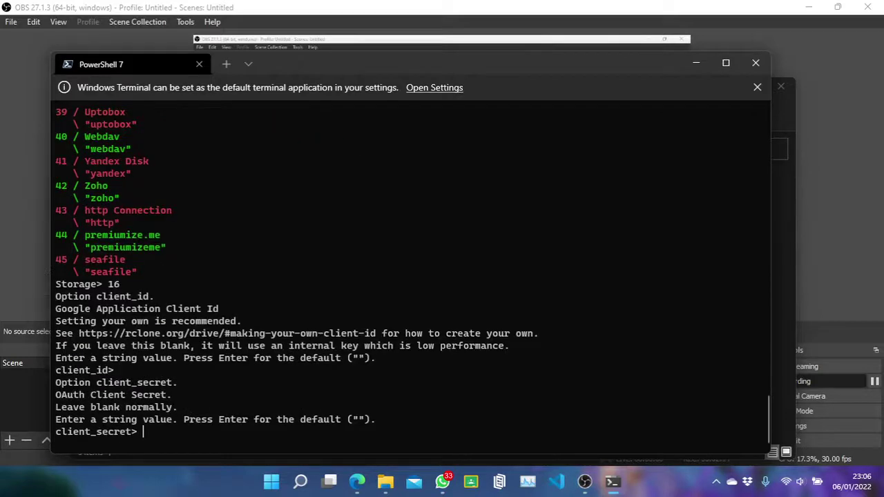
{"action": "key", "text": "Return"}
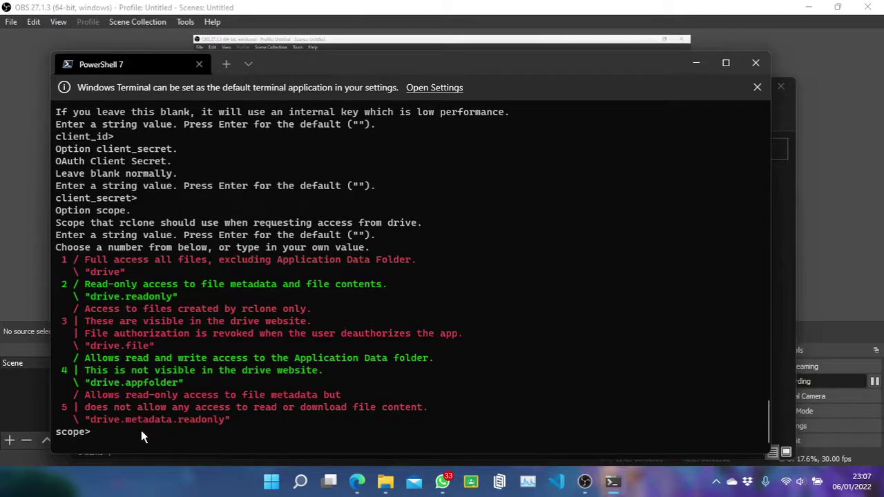
{"action": "type", "text": "1"}
{"action": "key", "text": "Return"}
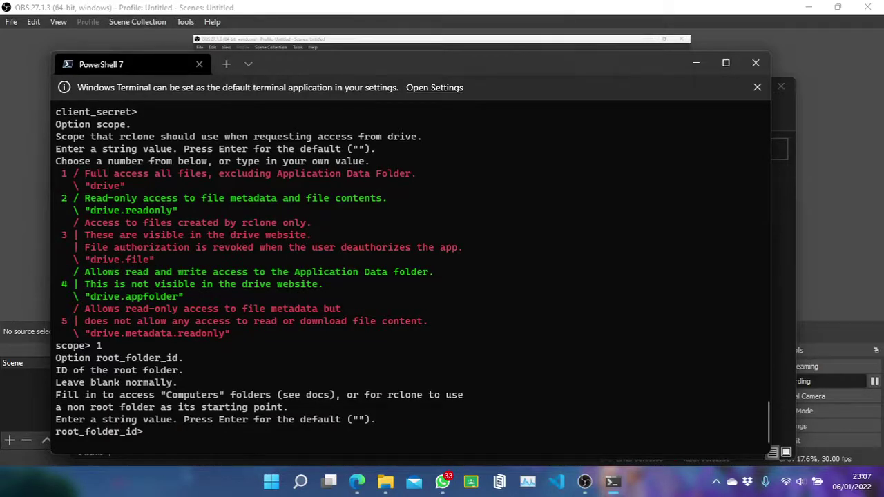
{"action": "key", "text": "Return"}
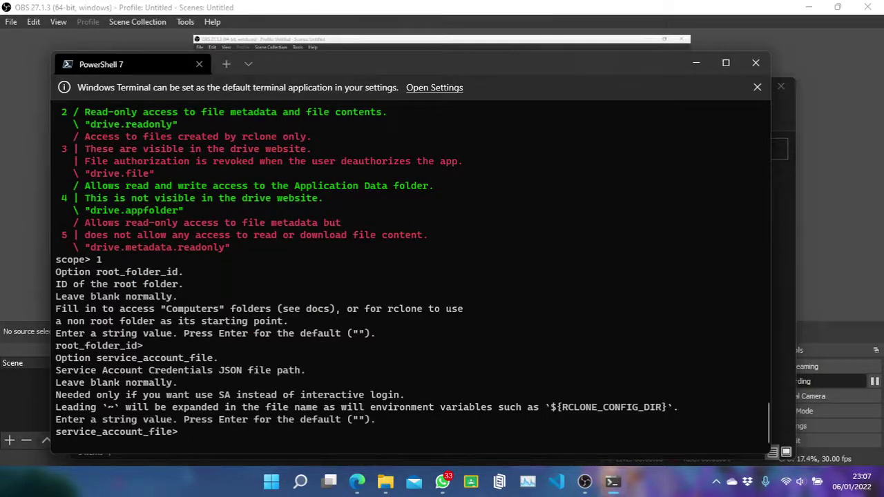
- Leave the service account file blank, decline advanced config with n, and accept auto config with y
{"action": "key", "text": "Return"}
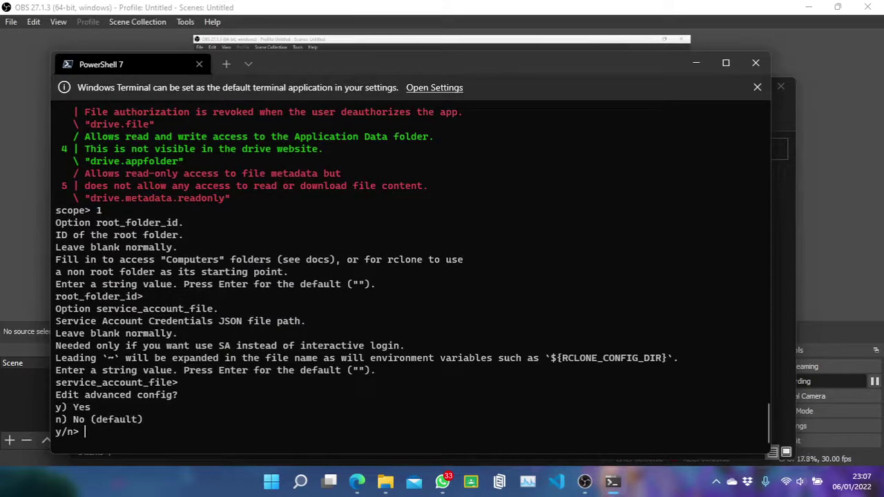
{"action": "type", "text": "n"}
{"action": "key", "text": "Return"}
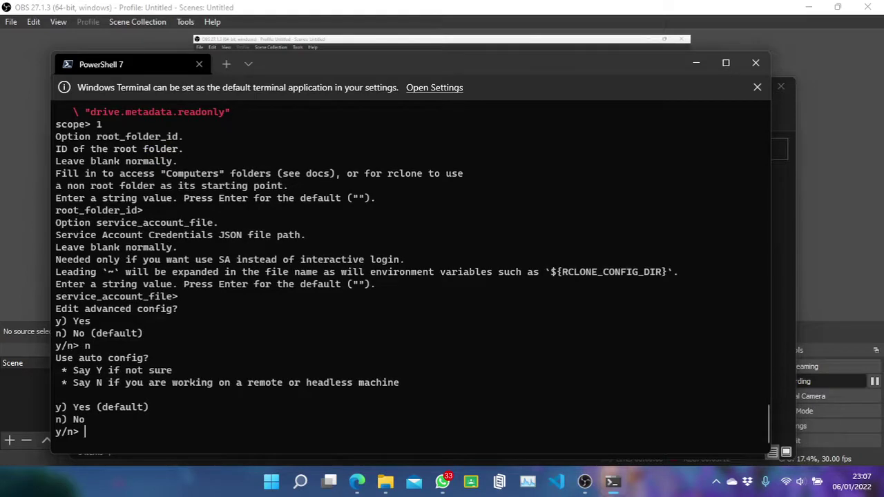
{"action": "type", "text": "y"}
{"action": "key", "text": "Return"}
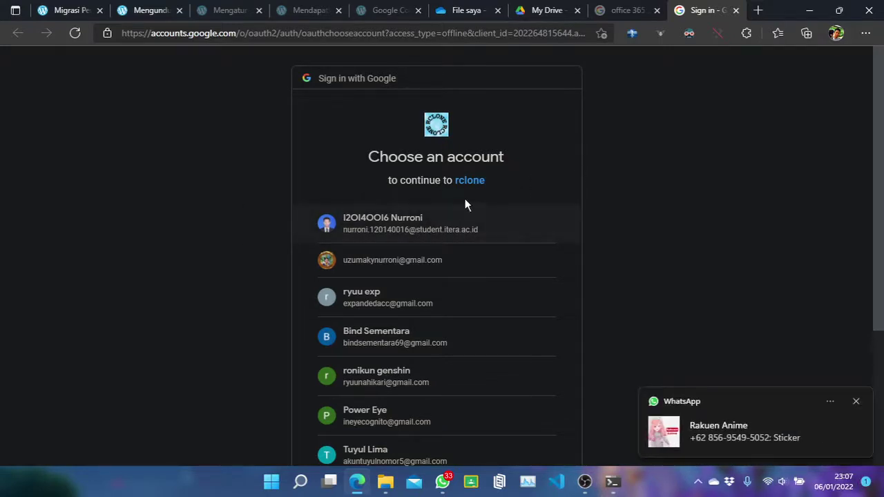
- Authorize rclone to access Google Drive with the student Google account and close the authorization success page
{"action": "left_click", "coordinate": [486, 233]}
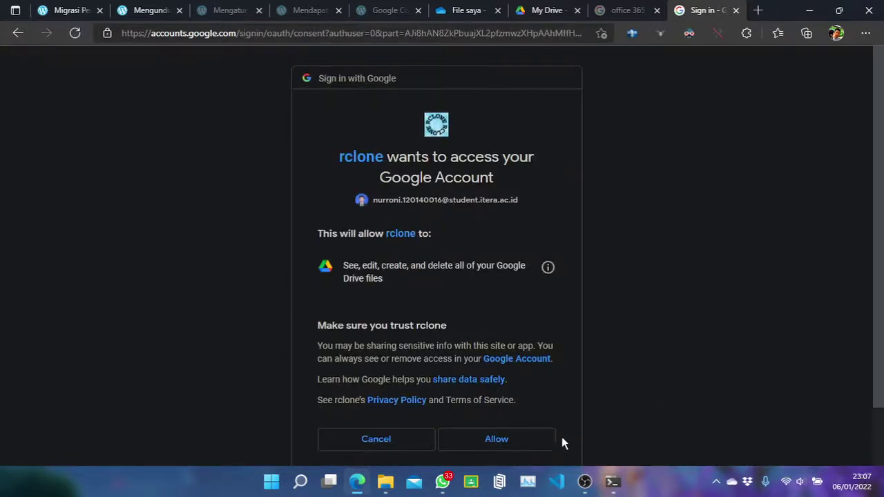
{"action": "left_click", "coordinate": [543, 442]}
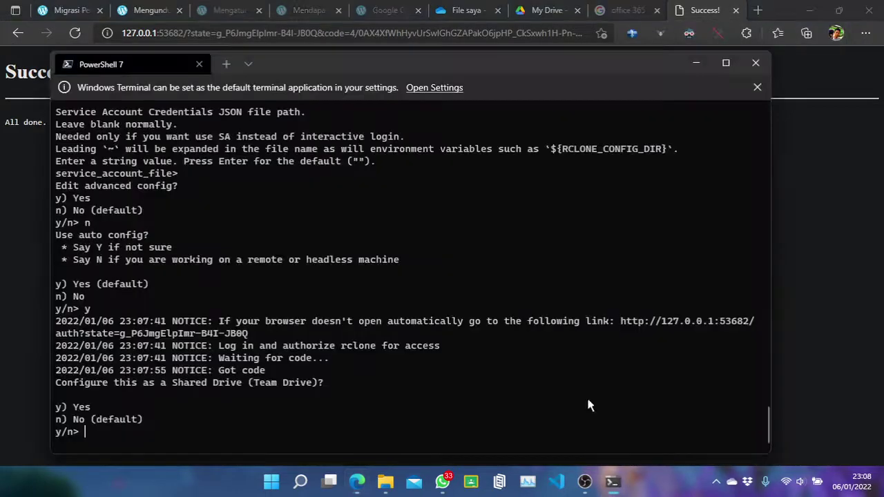
{"action": "left_click", "coordinate": [613, 482]}
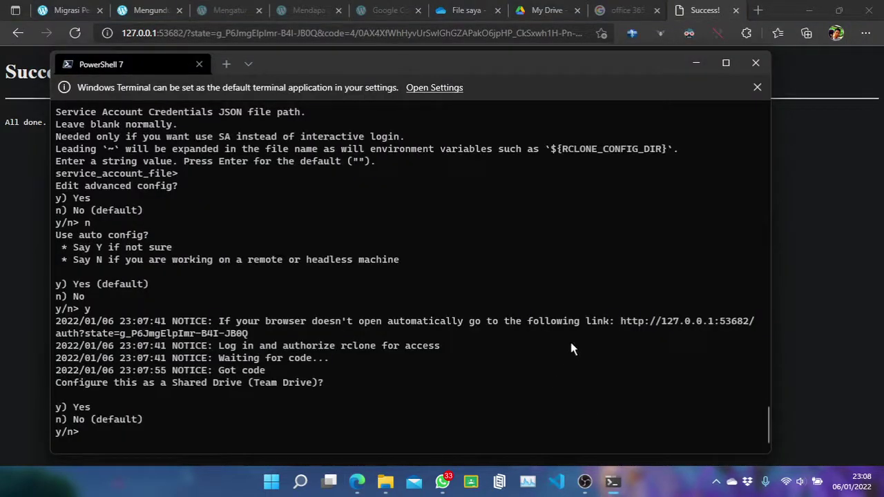
{"action": "left_click", "coordinate": [735, 10]}
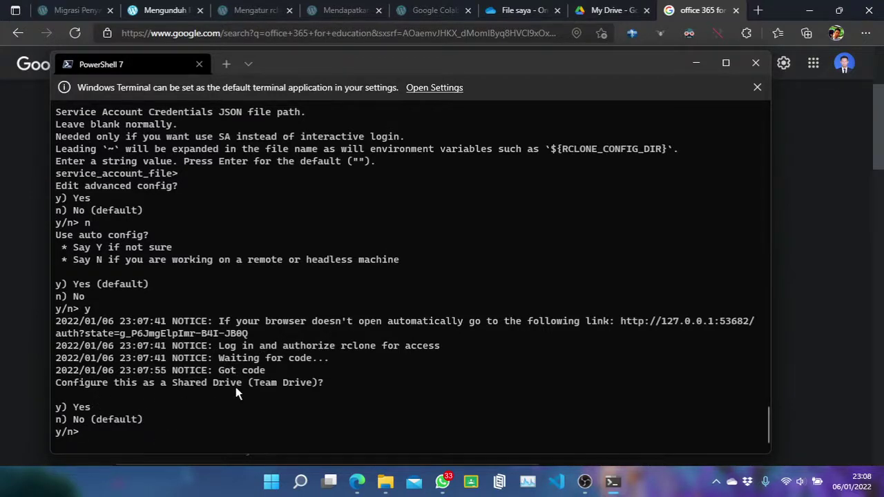
- Decline the Shared Drive configuration with n and save the GDrive remote with y
{"action": "type", "text": "n"}
{"action": "key", "text": "Return"}
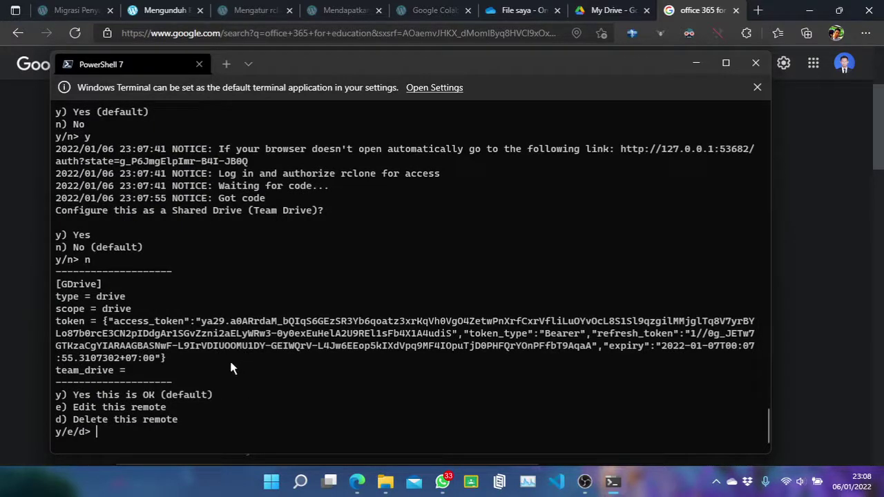
{"action": "type", "text": "y"}
{"action": "key", "text": "Return"}
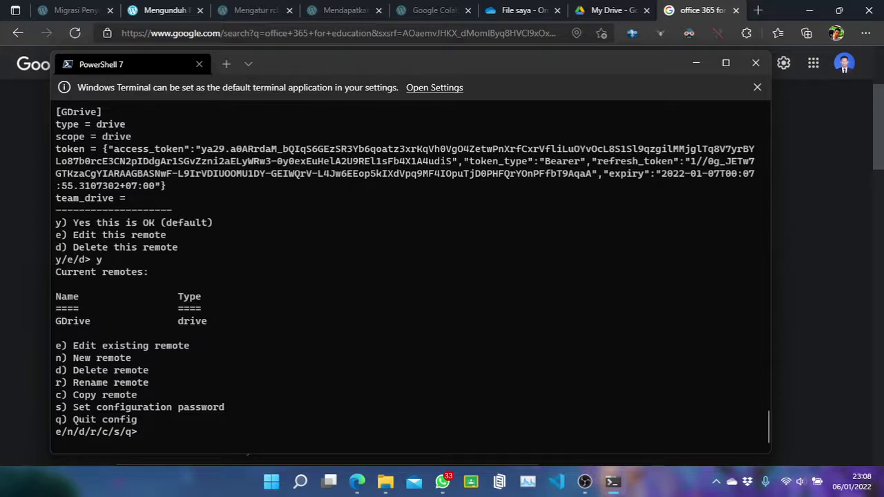
- Create another new remote with option n and name it OneDrive
{"action": "type", "text": "n"}
{"action": "key", "text": "Return"}
{"action": "key", "text": "Caps_Lock"}
{"action": "type", "text": "O"}
{"action": "key", "text": "Caps_Lock"}
{"action": "type", "text": "ne"}
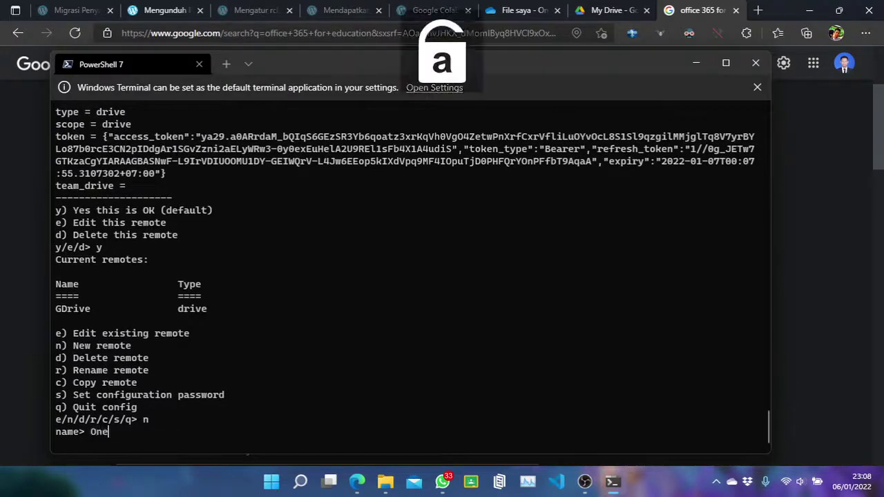
{"action": "key", "text": "Caps_Lock"}
{"action": "type", "text": "D"}
{"action": "key", "text": "Caps_Lock"}
{"action": "type", "text": "rive"}
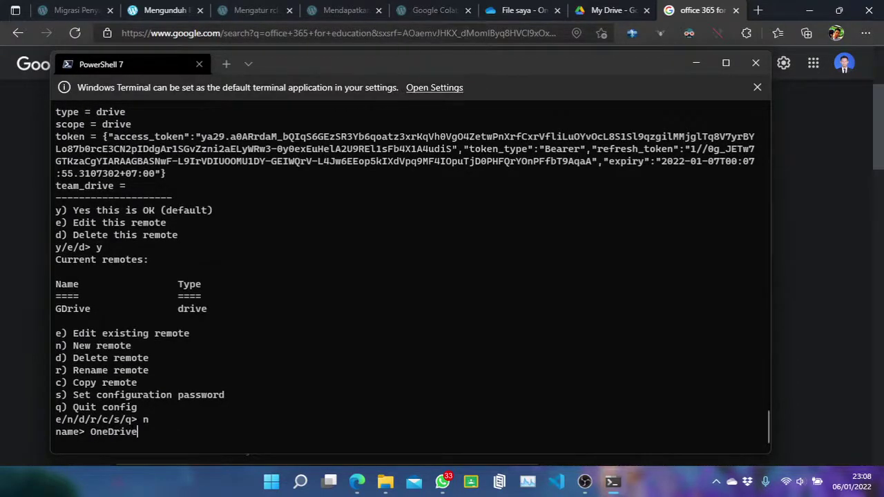
{"action": "key", "text": "Return"}
- Find Microsoft OneDrive in the storage list and choose it as the remote's storage type with option 27
{"action": "scroll", "coordinate": [222, 365], "scroll_direction": "up", "scroll_amount": 6}
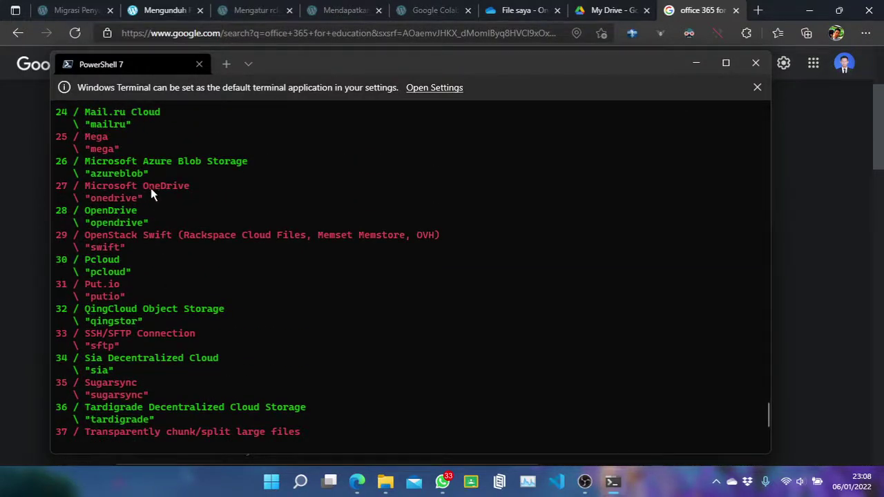
{"action": "scroll", "coordinate": [151, 194], "scroll_direction": "down", "scroll_amount": 6}
{"action": "scroll", "coordinate": [150, 221], "scroll_direction": "up", "scroll_amount": 3}
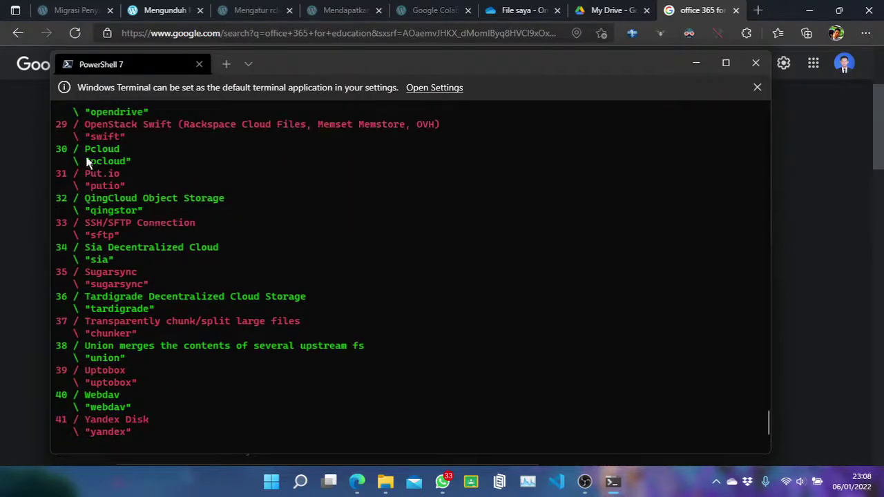
{"action": "scroll", "coordinate": [89, 162], "scroll_direction": "up", "scroll_amount": 1}
{"action": "scroll", "coordinate": [91, 131], "scroll_direction": "down", "scroll_amount": 4}
{"action": "type", "text": "2"}
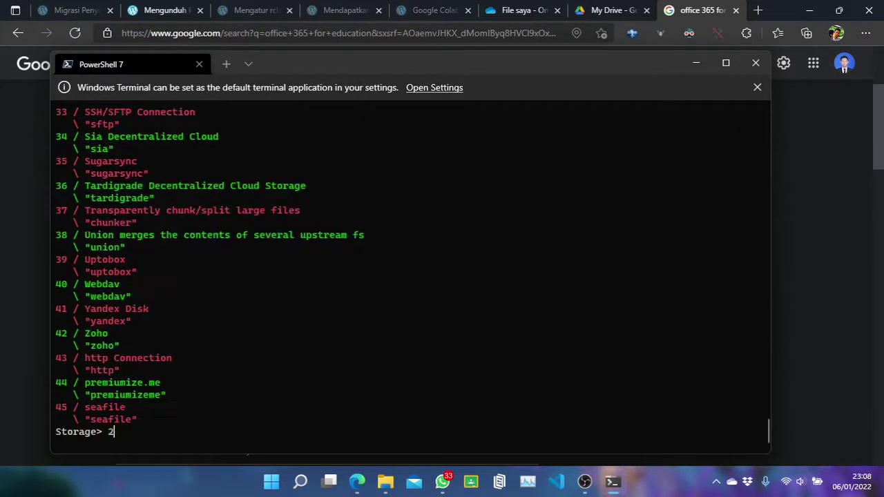
{"action": "type", "text": "7"}
{"action": "key", "text": "Return"}
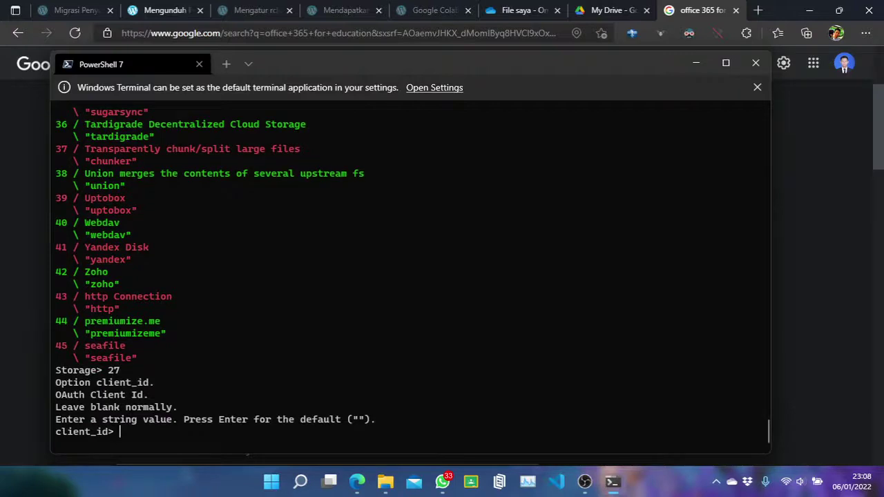
- Leave the OneDrive client ID and client secret blank and choose region 1, Microsoft Cloud Global
{"action": "key", "text": "Return"}
{"action": "key", "text": "Return"}
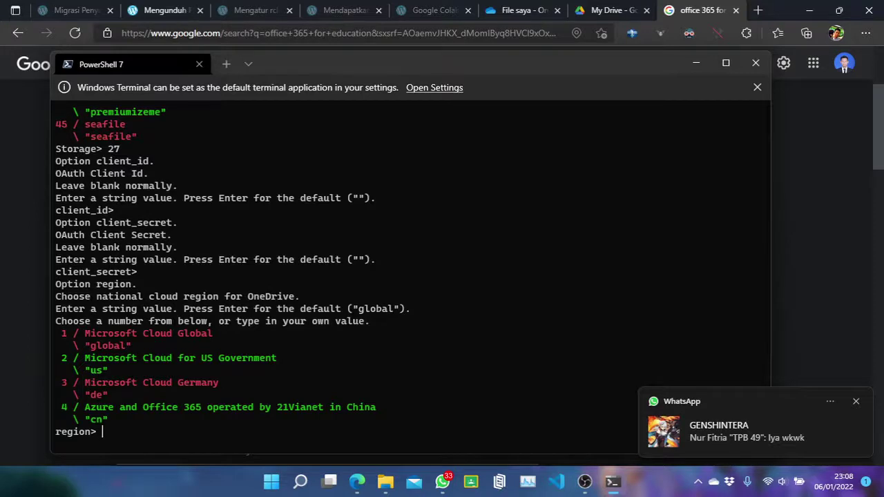
{"action": "type", "text": "1"}
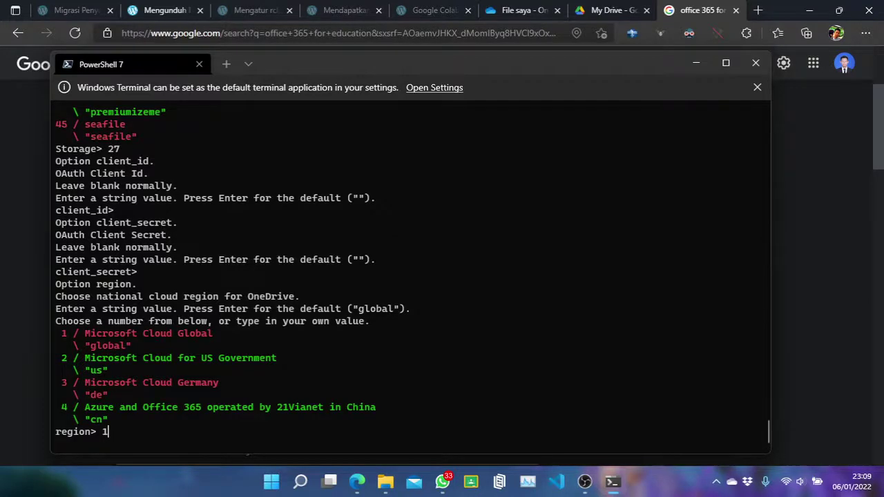
{"action": "key", "text": "Return"}
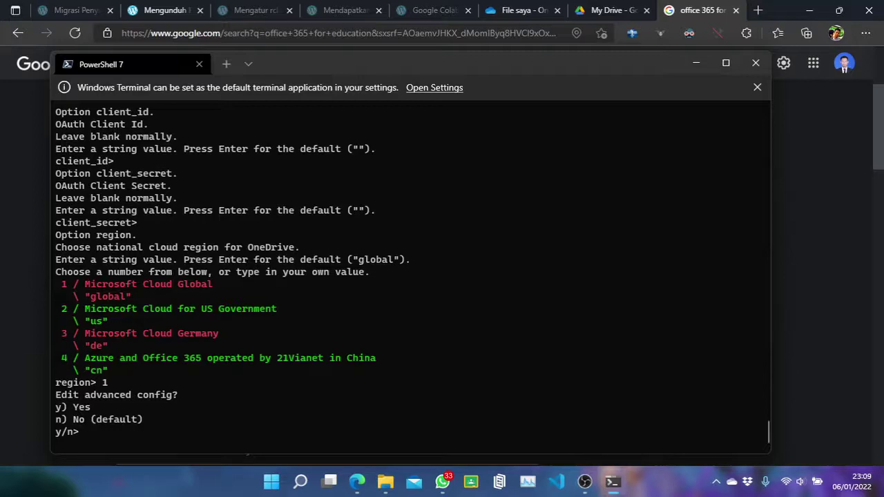
- Decline advanced config with n and accept auto config with y for the OneDrive remote
{"action": "type", "text": "n"}
{"action": "key", "text": "Return"}
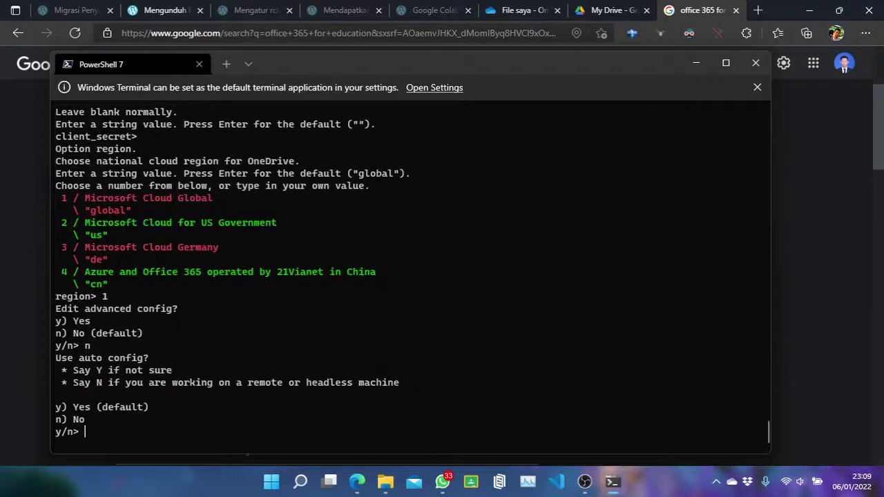
{"action": "type", "text": "y"}
{"action": "key", "text": "Return"}
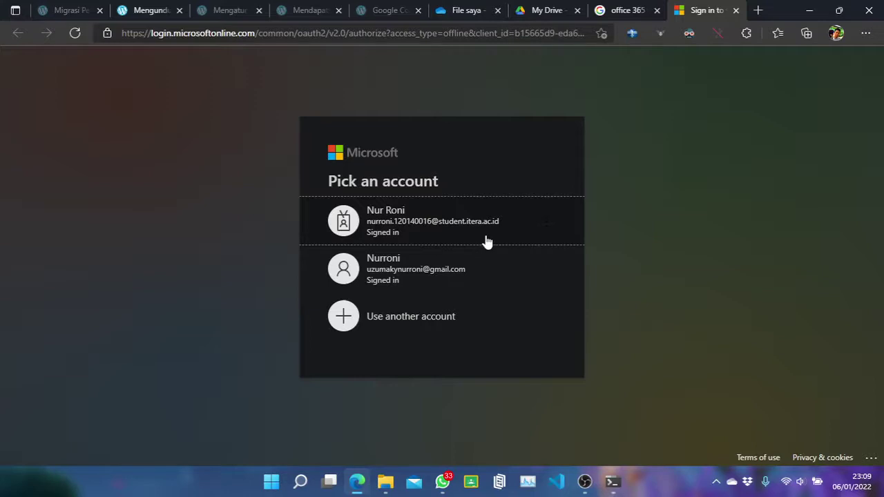
- Review the free Office 365 Education sign-up page and its school email field from the Google results, and close the page
{"action": "left_click", "coordinate": [620, 7]}
{"action": "scroll", "coordinate": [143, 96], "scroll_direction": "up", "scroll_amount": 3}
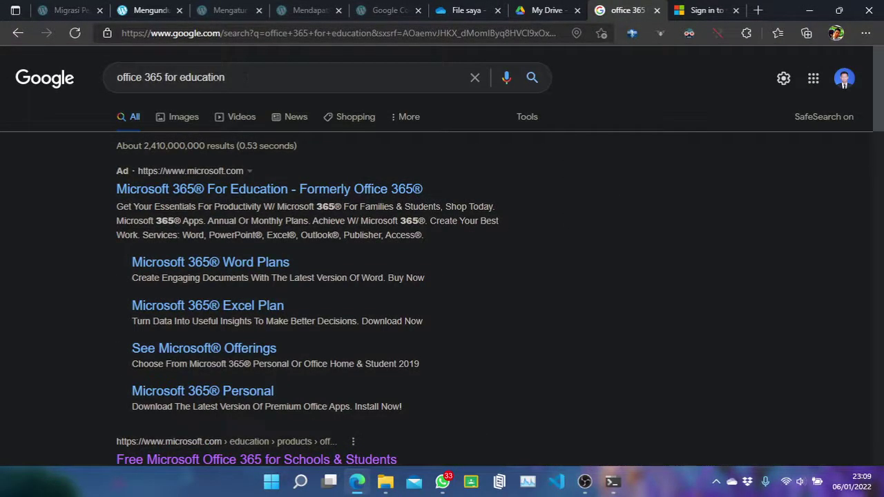
{"action": "scroll", "coordinate": [461, 131], "scroll_direction": "down", "scroll_amount": 3}
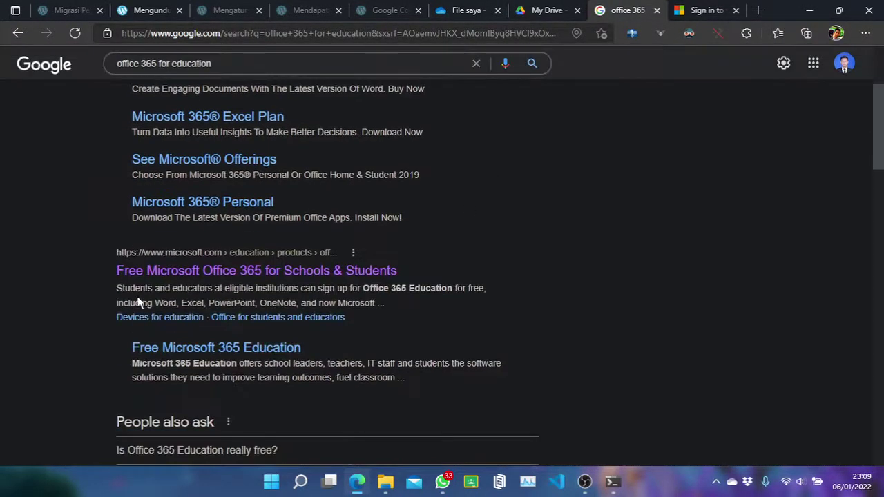
{"action": "left_click", "coordinate": [258, 279]}
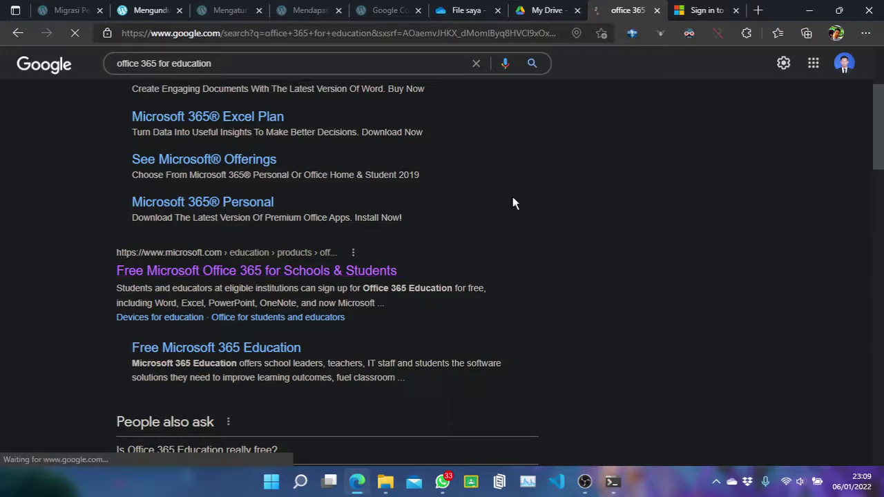
{"action": "scroll", "coordinate": [367, 259], "scroll_direction": "down", "scroll_amount": 2}
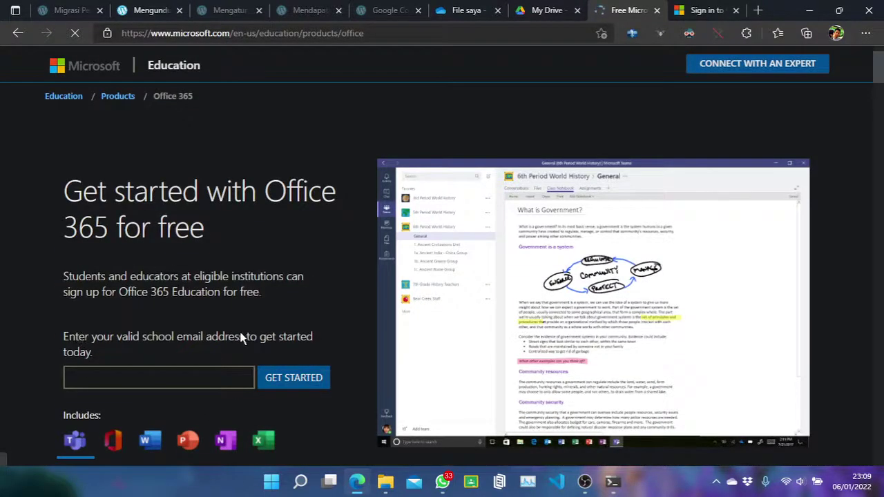
{"action": "left_click", "coordinate": [158, 378]}
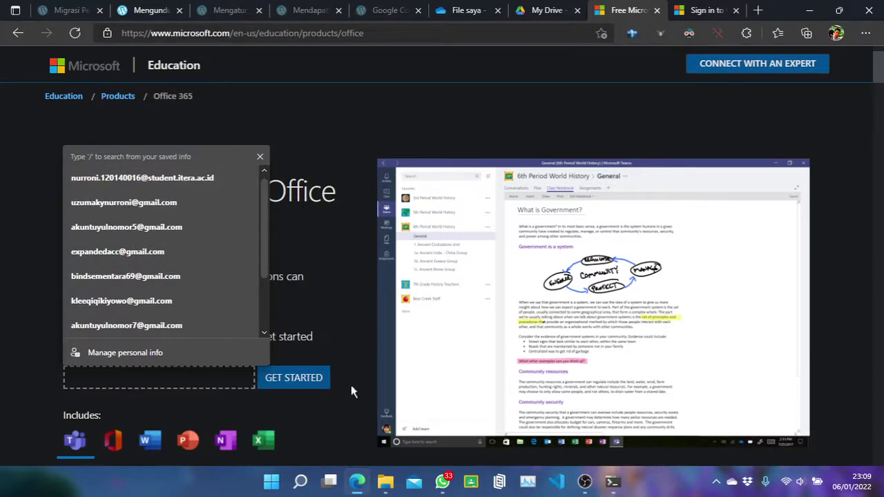
{"action": "left_click", "coordinate": [657, 11]}
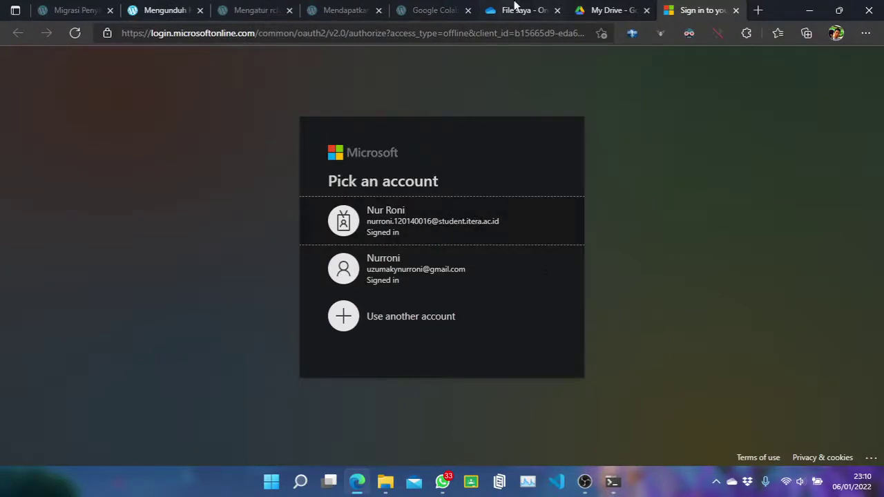
- Check the free storage space in the OneDrive account's Metrik Penyimpanan page and return to the Microsoft account selection page
{"action": "left_click", "coordinate": [518, 10]}
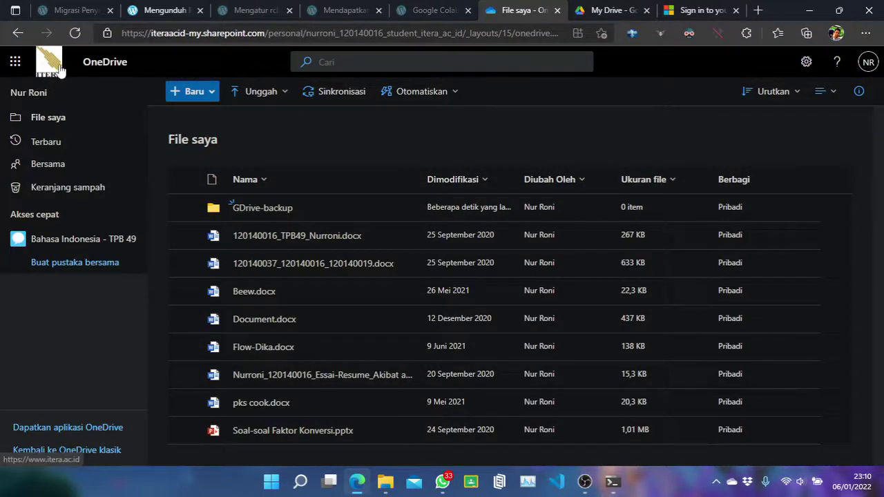
{"action": "left_click", "coordinate": [813, 64]}
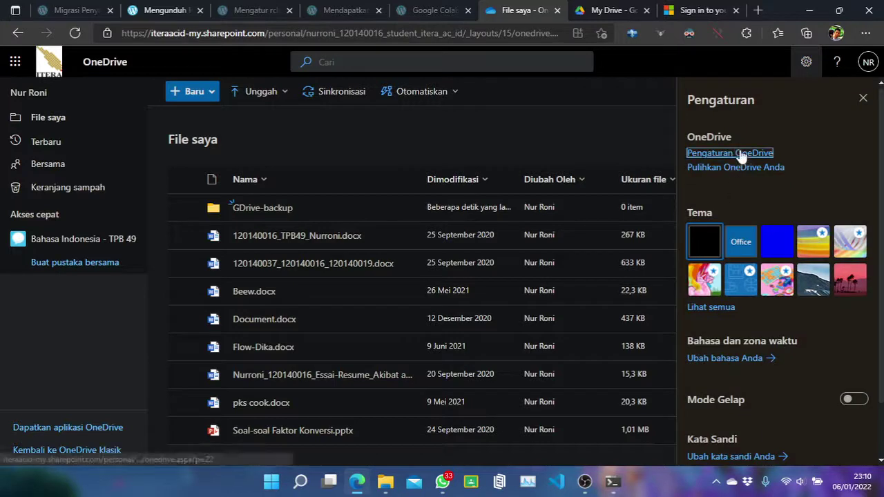
{"action": "left_click", "coordinate": [738, 153]}
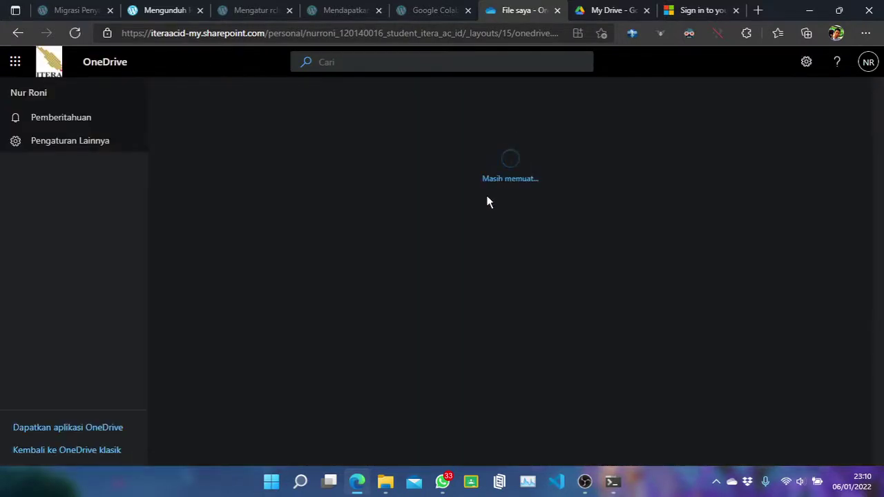
{"action": "left_click", "coordinate": [53, 150]}
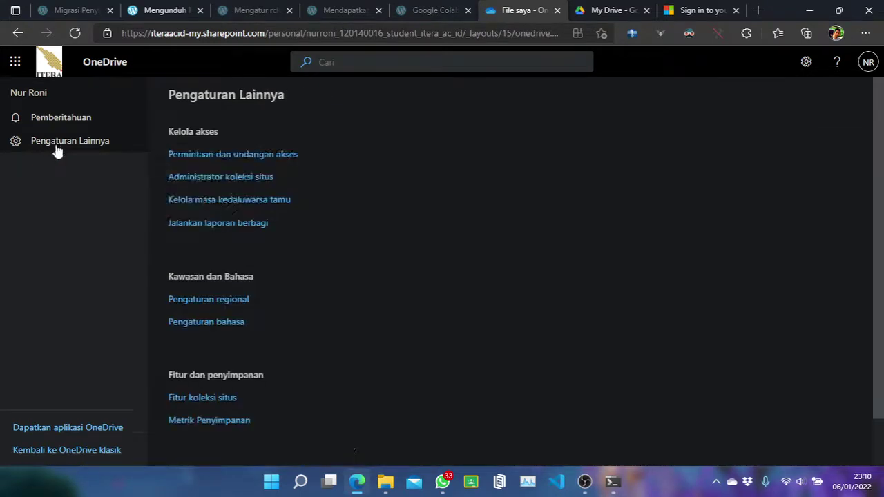
{"action": "scroll", "coordinate": [416, 292], "scroll_direction": "down", "scroll_amount": 2}
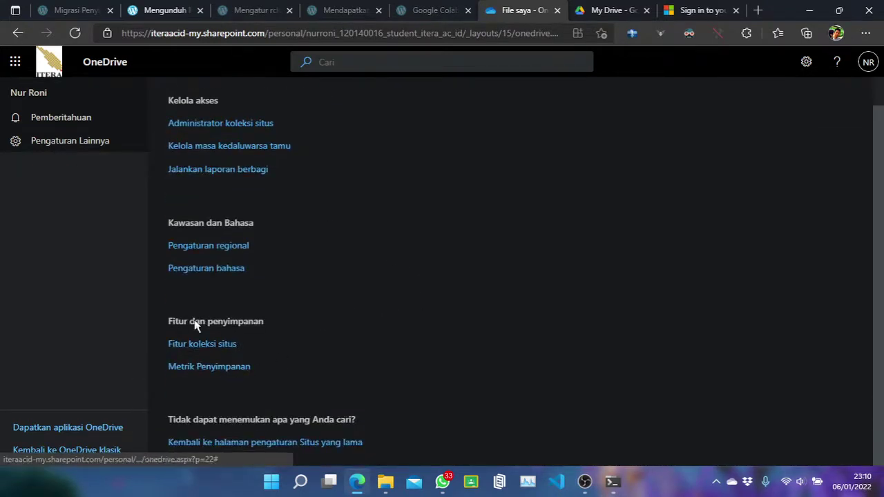
{"action": "left_click", "coordinate": [235, 373]}
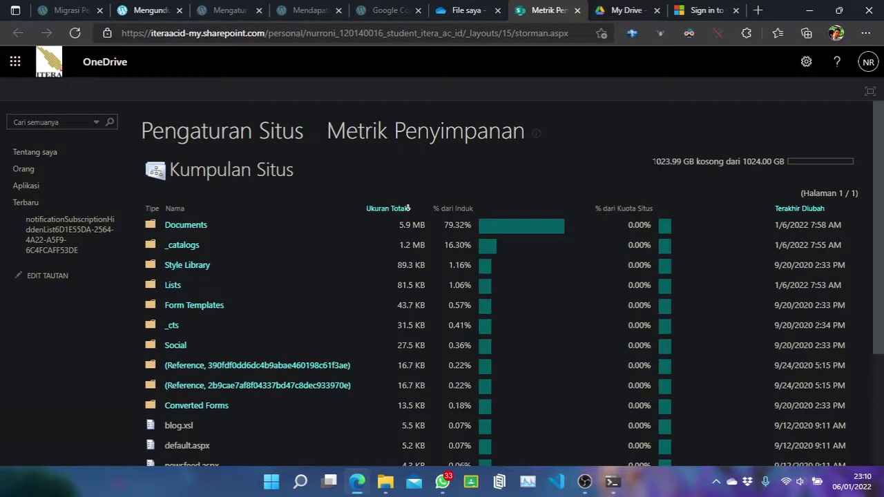
{"action": "left_click_drag", "start_coordinate": [653, 162], "coordinate": [787, 162]}
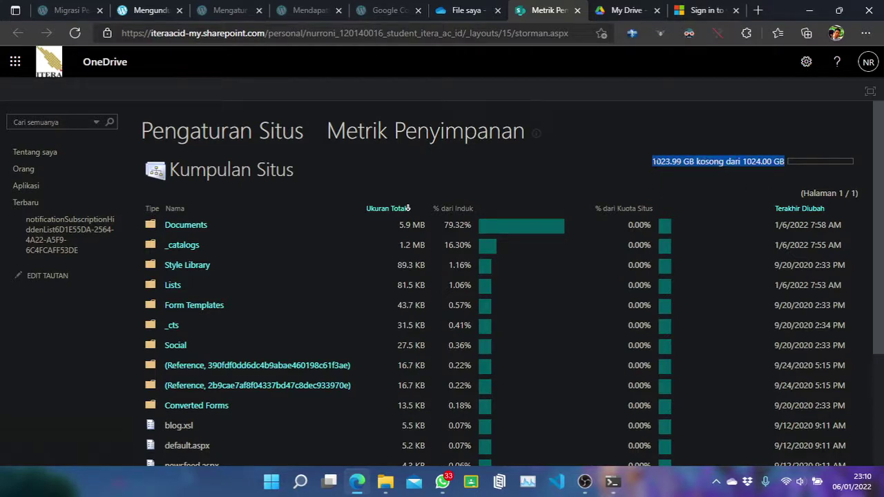
{"action": "left_click_drag", "start_coordinate": [652, 162], "coordinate": [786, 162]}
{"action": "left_click", "coordinate": [649, 165]}
{"action": "left_click_drag", "start_coordinate": [652, 161], "coordinate": [819, 159]}
{"action": "left_click", "coordinate": [578, 10]}
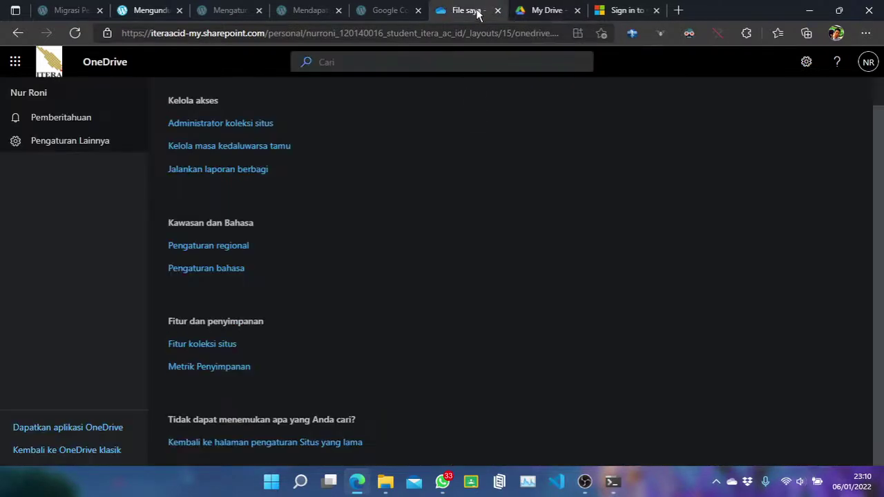
{"action": "left_click", "coordinate": [628, 11]}
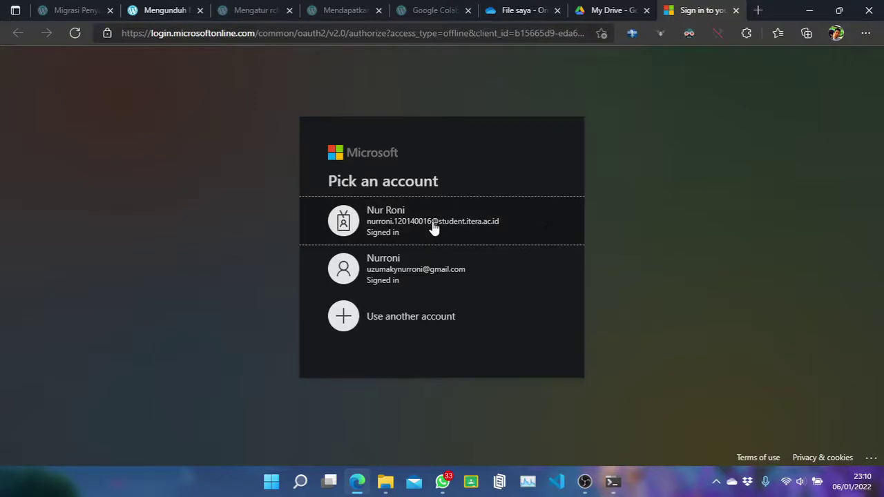
- Authorize rclone with the signed-in student Microsoft account, accept the requested permissions, and close the authorization page
{"action": "left_click", "coordinate": [475, 226]}
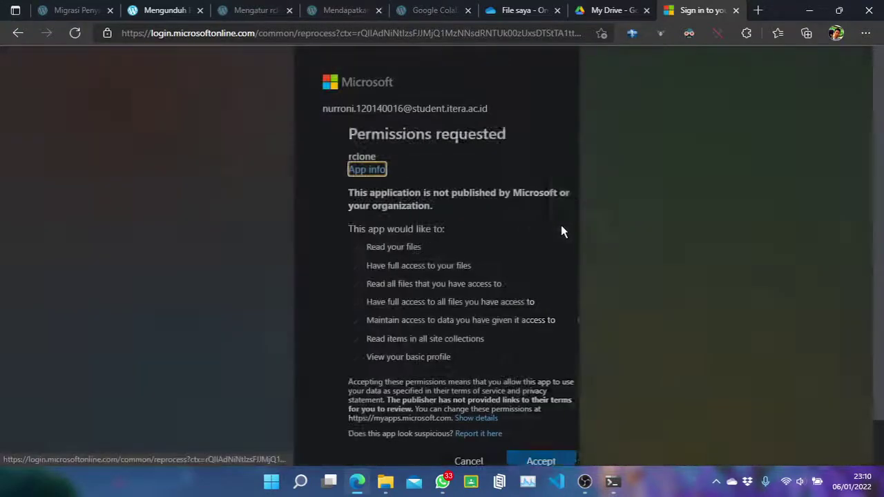
{"action": "scroll", "coordinate": [570, 277], "scroll_direction": "down", "scroll_amount": 1}
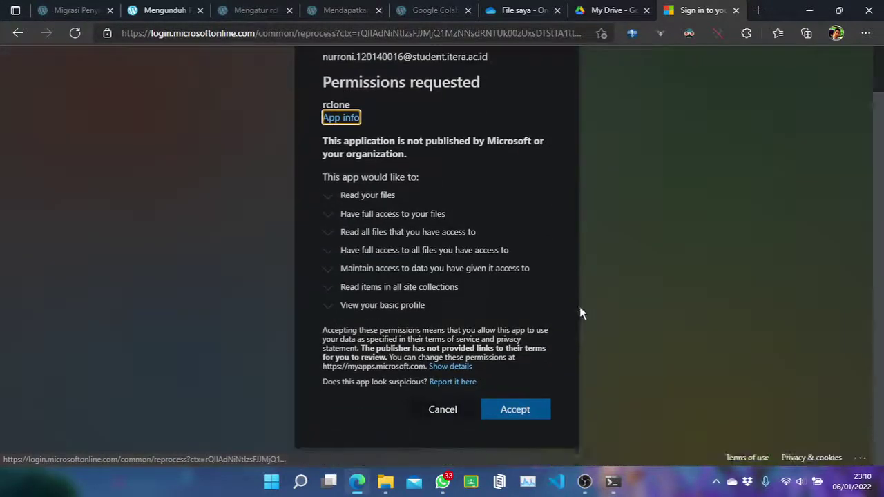
{"action": "left_click", "coordinate": [542, 412]}
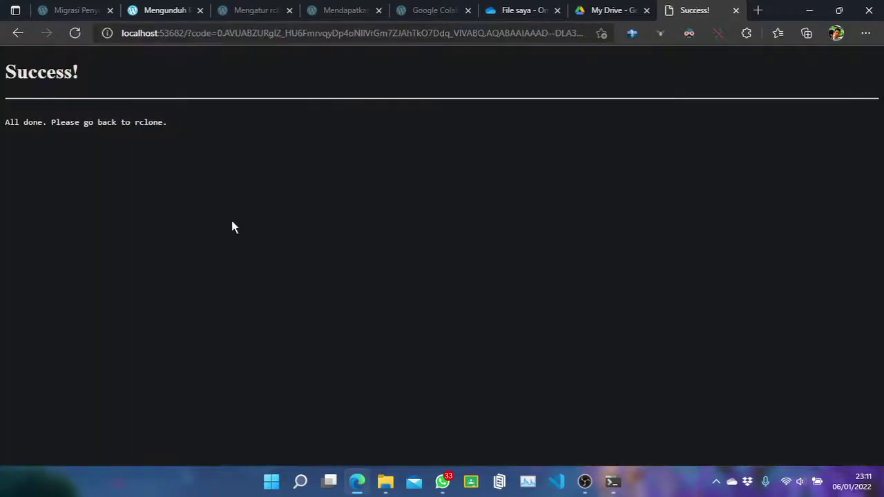
{"action": "left_click", "coordinate": [736, 11]}
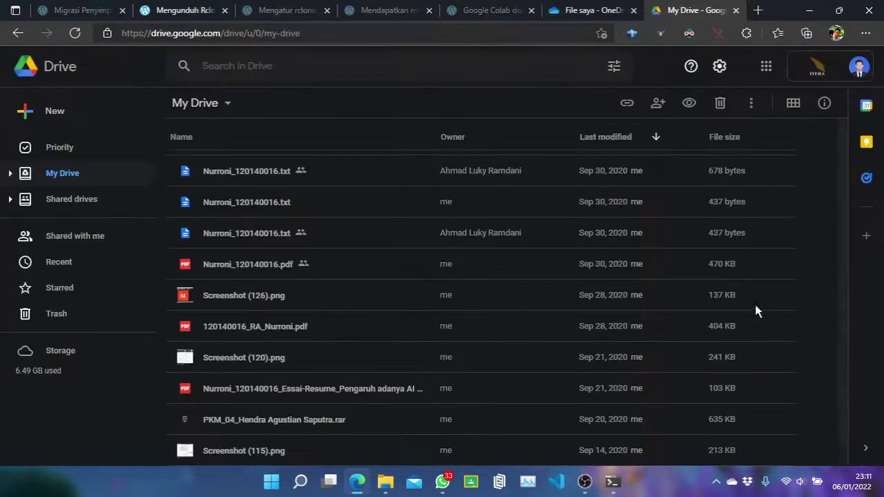
- In PowerShell, choose connection type 1, OneDrive Personal or Business, and confirm the found drive with y
{"action": "left_click", "coordinate": [608, 481]}
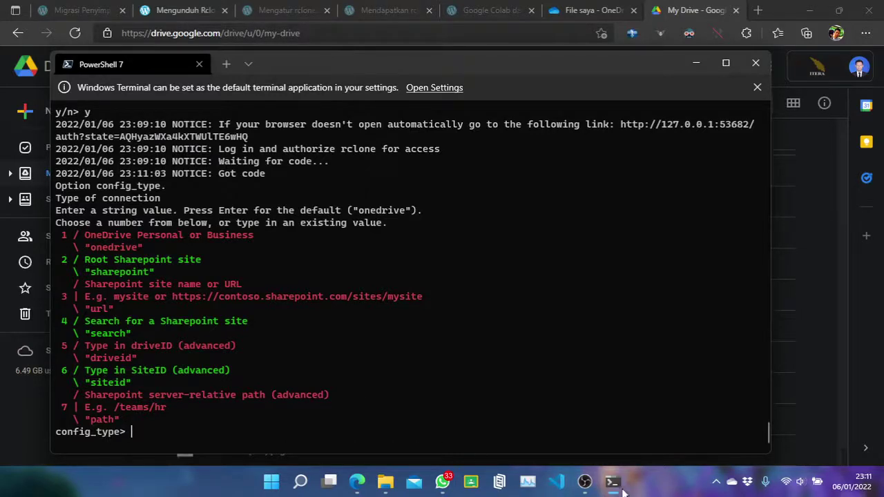
{"action": "left_click", "coordinate": [584, 482]}
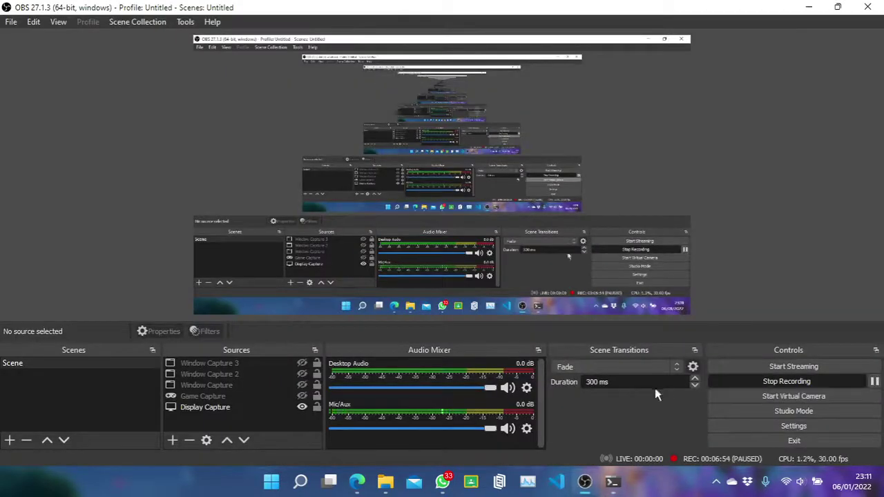
{"action": "left_click", "coordinate": [611, 482]}
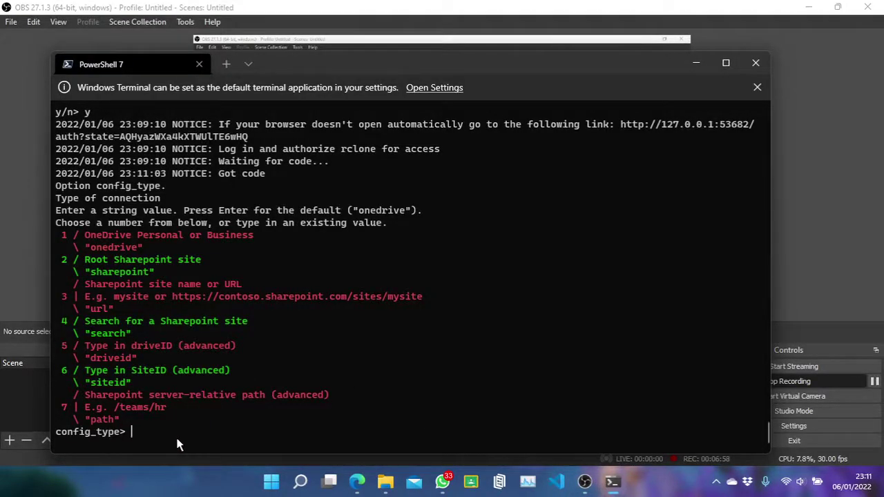
{"action": "type", "text": "1"}
{"action": "key", "text": "Return"}
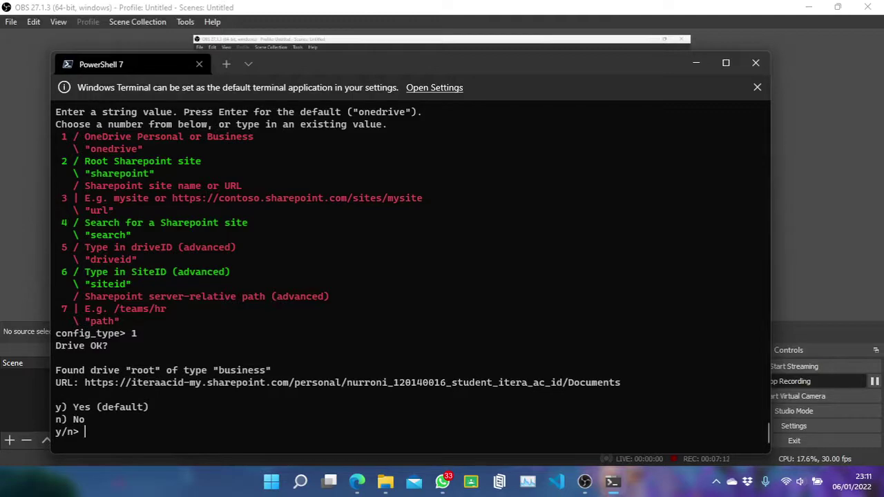
{"action": "type", "text": "y"}
{"action": "key", "text": "Return"}
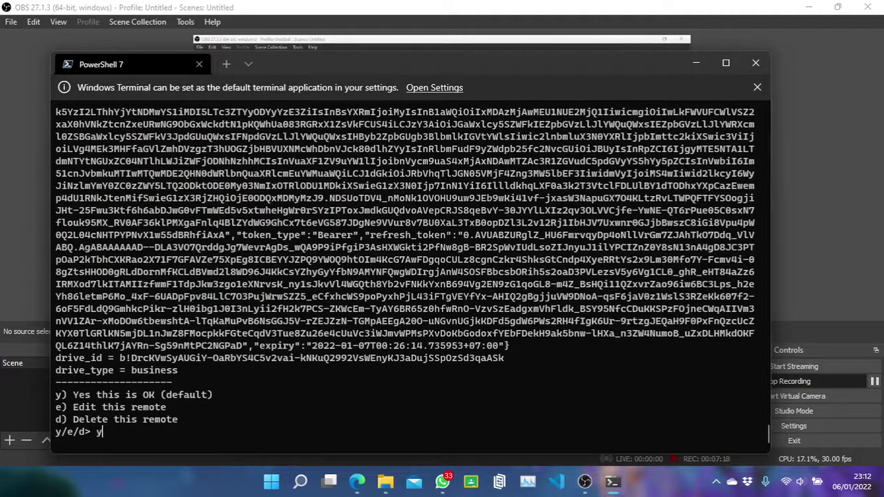
- Save the OneDrive remote with y and quit the Rclone configuration with q
{"action": "type", "text": "y"}
{"action": "key", "text": "Return"}
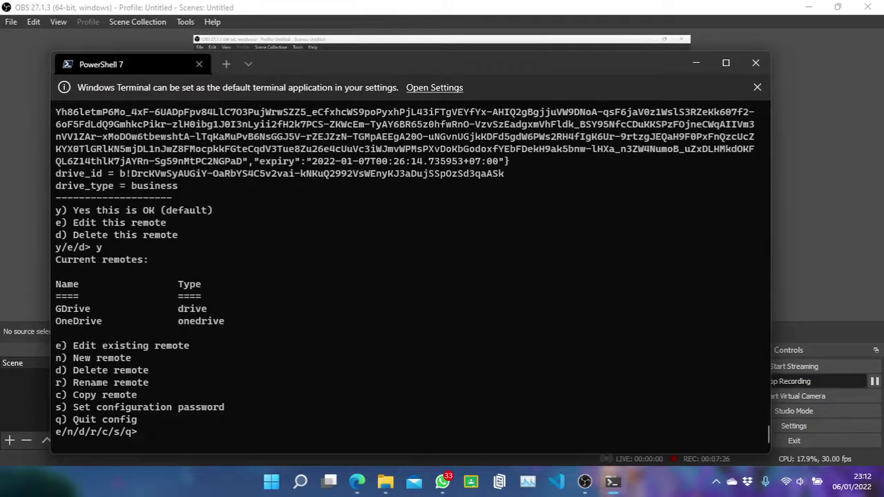
{"action": "type", "text": "q"}
{"action": "key", "text": "Return"}
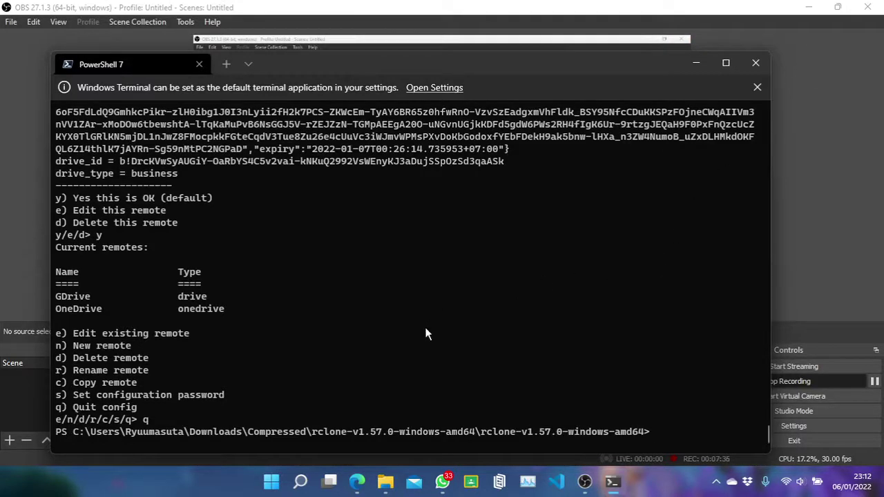
- Switch to File Explorer and open the current user's profile folder under Users on drive C
{"action": "left_click", "coordinate": [388, 474]}
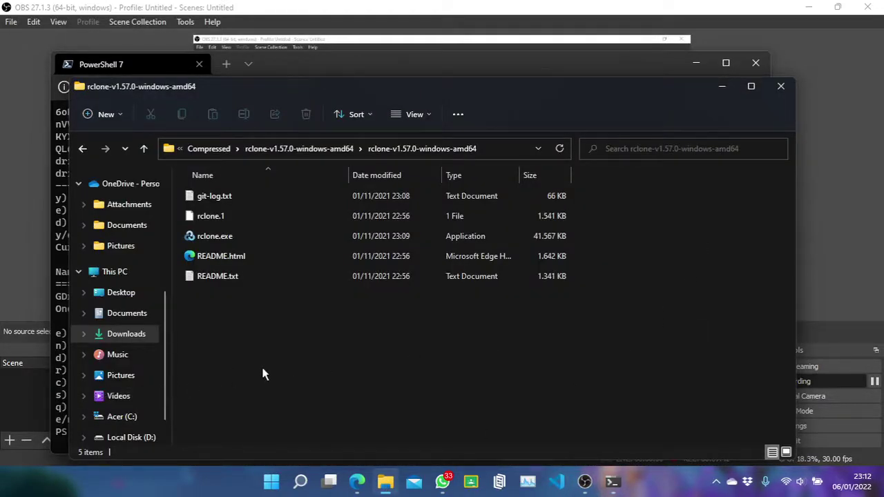
{"action": "scroll", "coordinate": [148, 386], "scroll_direction": "down", "scroll_amount": 1}
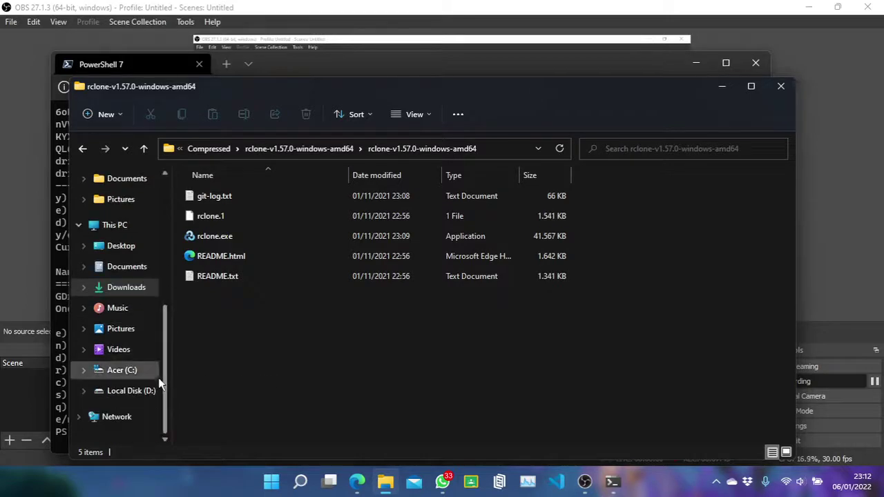
{"action": "left_click", "coordinate": [133, 289]}
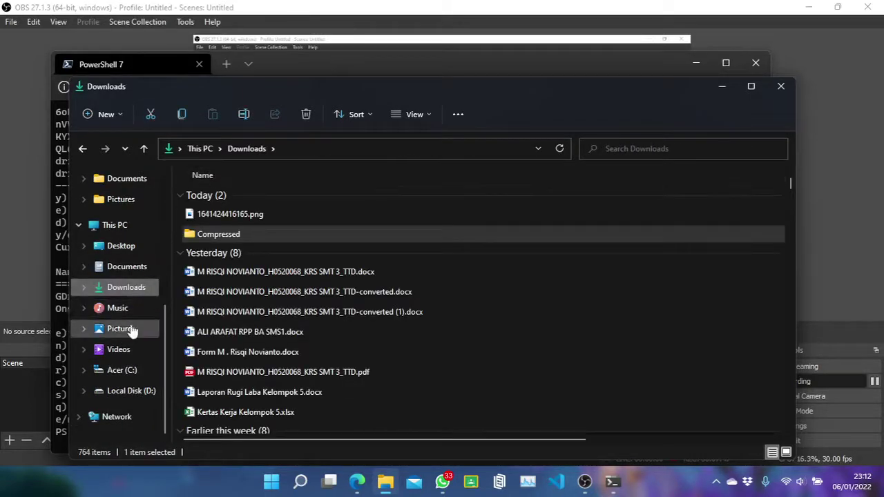
{"action": "left_click", "coordinate": [125, 371]}
{"action": "scroll", "coordinate": [247, 325], "scroll_direction": "down", "scroll_amount": 1}
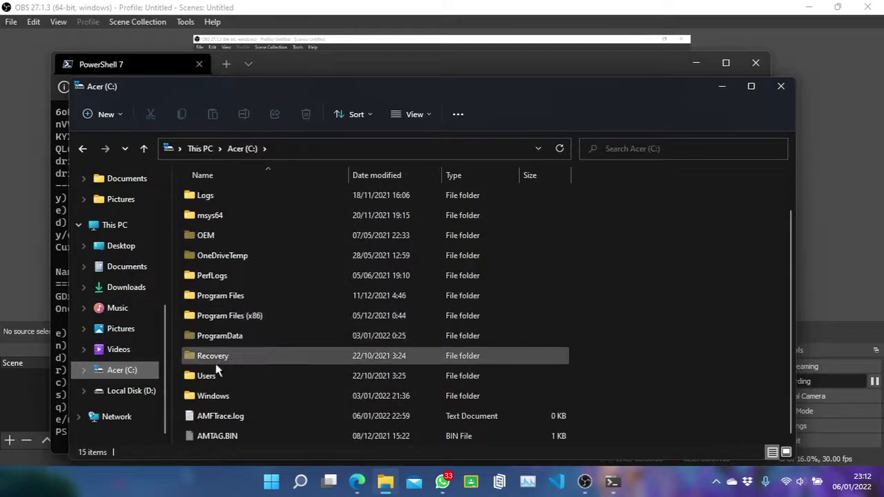
{"action": "double_click", "coordinate": [217, 373]}
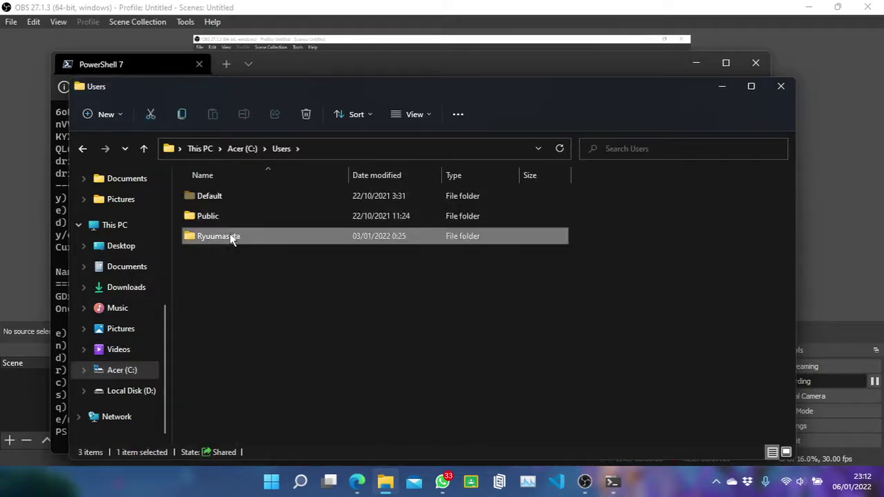
{"action": "double_click", "coordinate": [233, 236]}
{"action": "scroll", "coordinate": [238, 277], "scroll_direction": "down", "scroll_amount": 1}
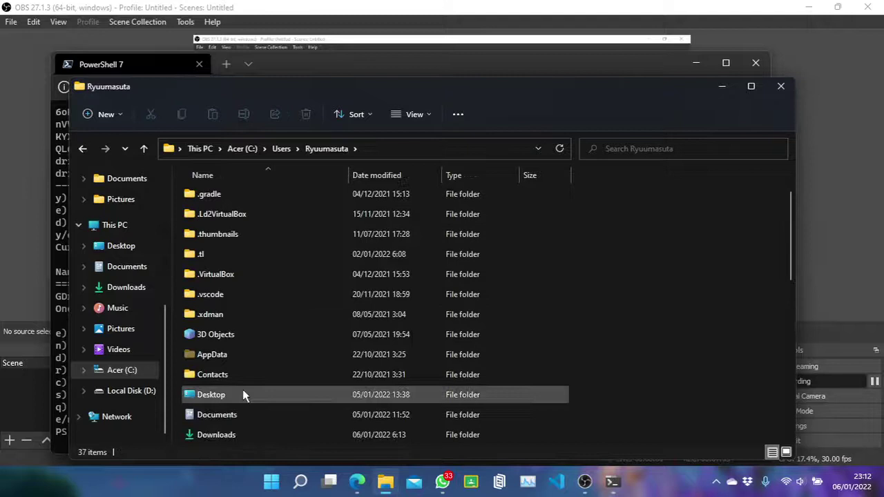
- Check whether hidden items are set to show in the profile folder's display options, so AppData can be reached
{"action": "left_click", "coordinate": [235, 355]}
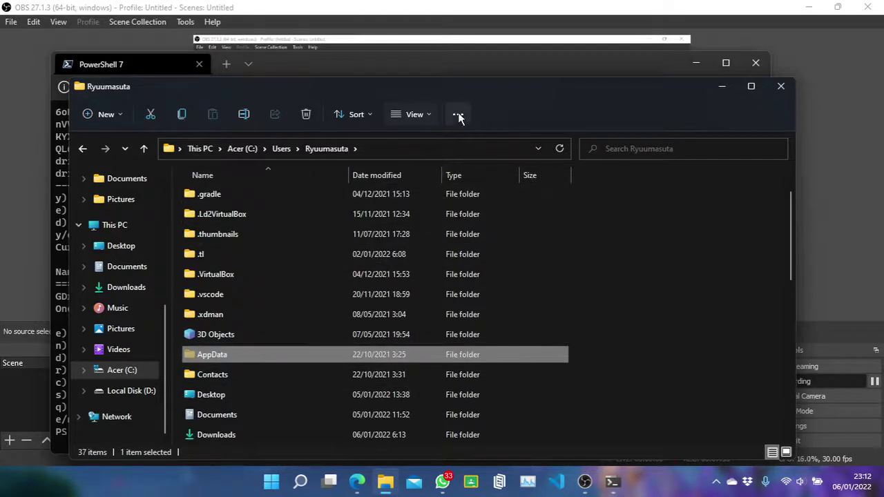
{"action": "left_click", "coordinate": [430, 118]}
{"action": "left_click", "coordinate": [485, 152]}
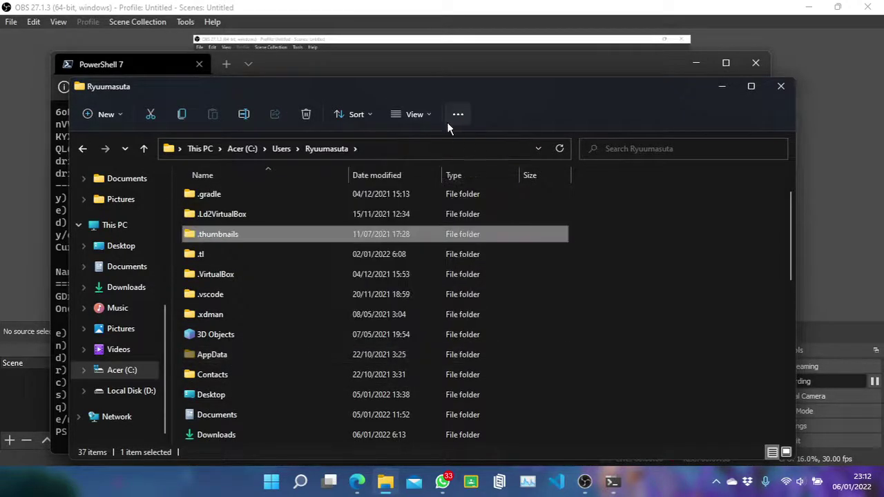
{"action": "left_click", "coordinate": [447, 116]}
{"action": "left_click", "coordinate": [620, 322]}
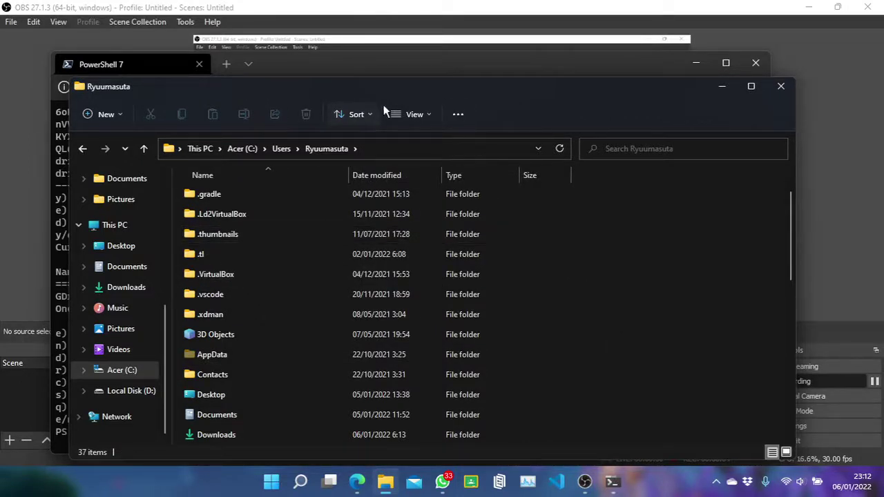
{"action": "left_click", "coordinate": [427, 115]}
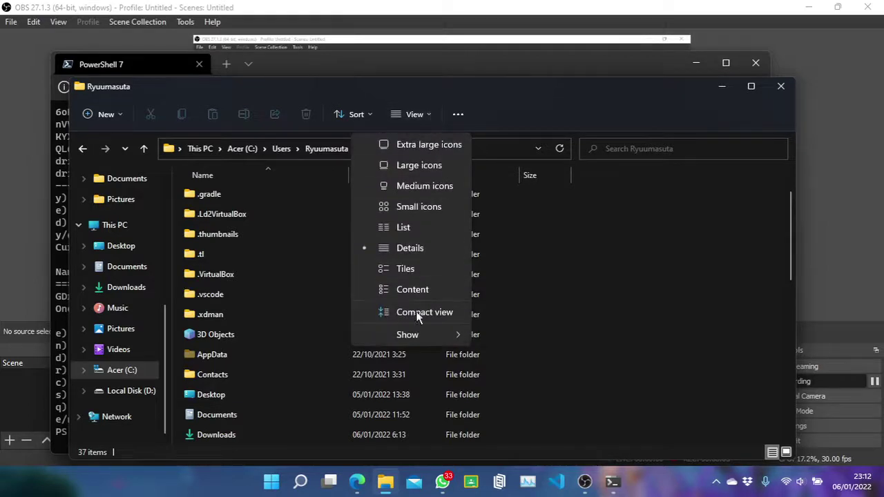
{"action": "mouse_move", "coordinate": [460, 333]}
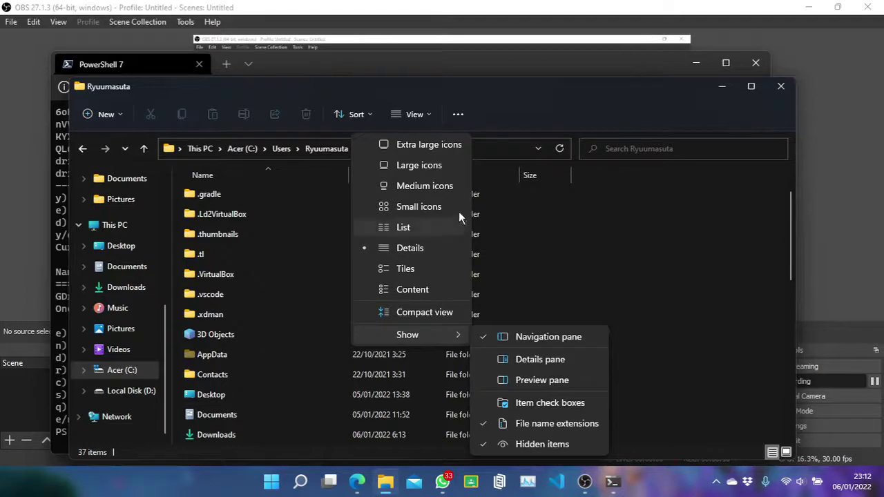
{"action": "left_click", "coordinate": [423, 114]}
{"action": "left_click", "coordinate": [423, 114]}
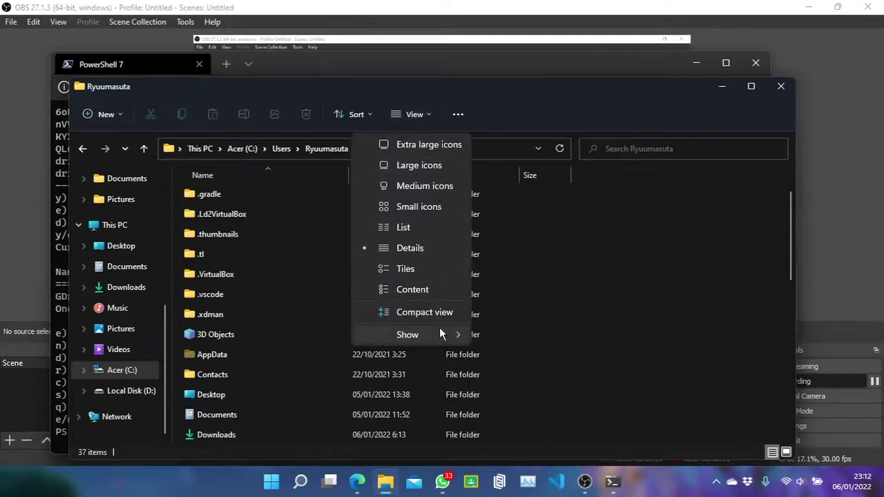
{"action": "mouse_move", "coordinate": [439, 327]}
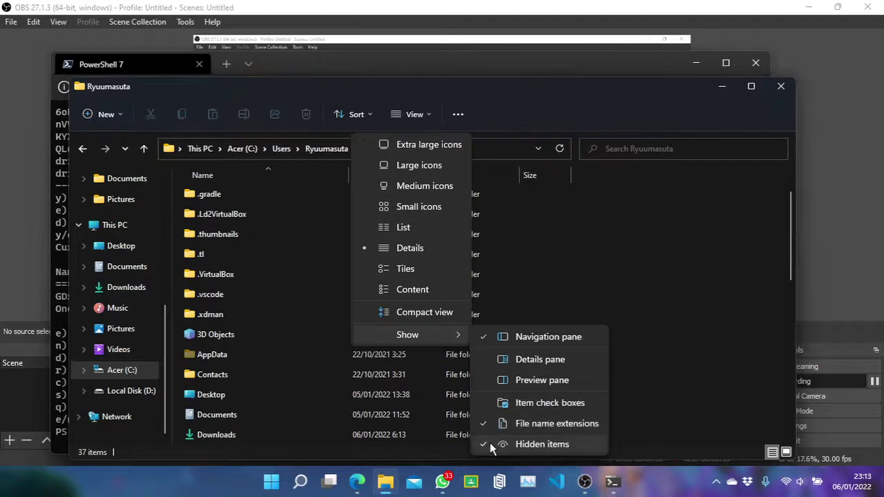
{"action": "left_click", "coordinate": [759, 249]}
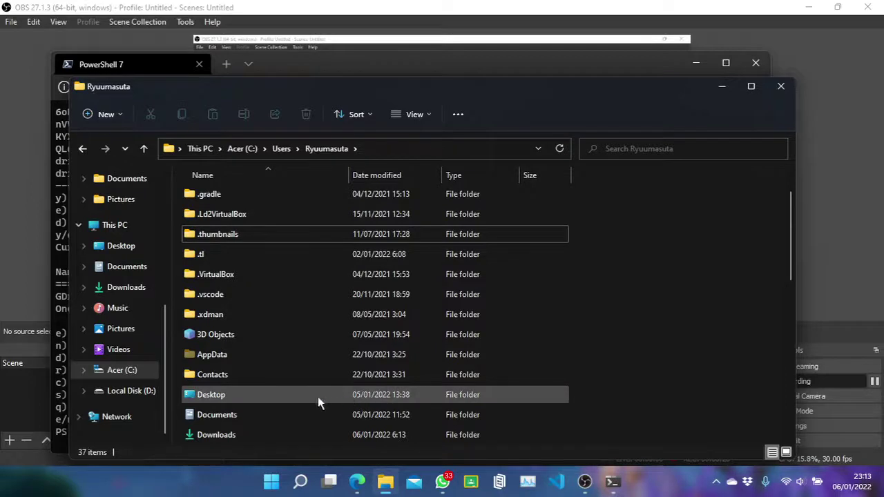
- Open AppData, look through its Local and LocalLow folders for the rclone folder, and return to AppData
{"action": "double_click", "coordinate": [254, 353]}
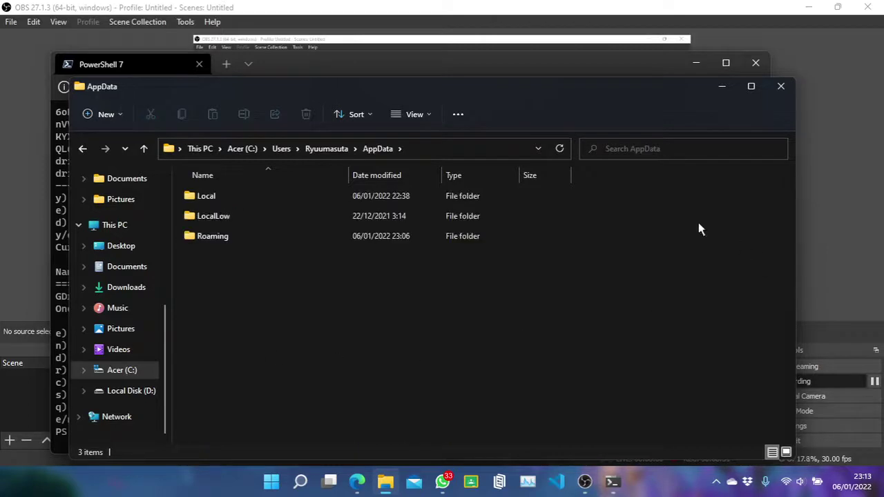
{"action": "double_click", "coordinate": [282, 201]}
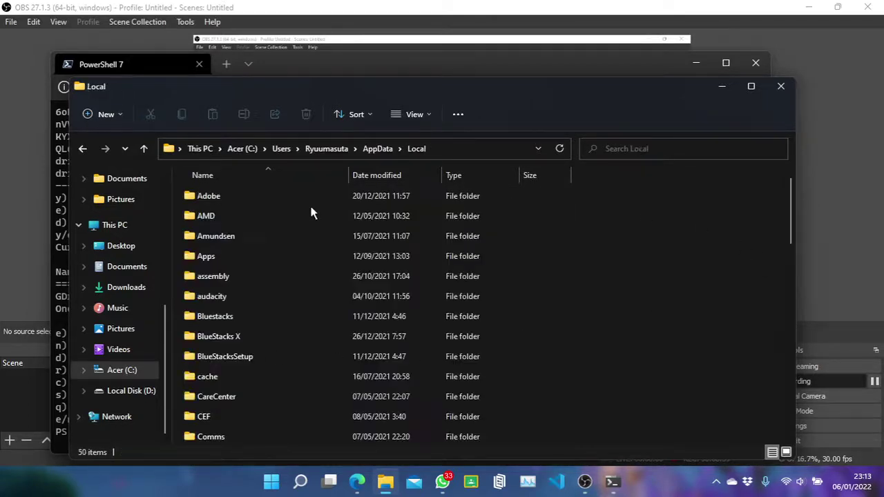
{"action": "scroll", "coordinate": [301, 280], "scroll_direction": "down", "scroll_amount": 3}
{"action": "scroll", "coordinate": [299, 284], "scroll_direction": "down", "scroll_amount": 8}
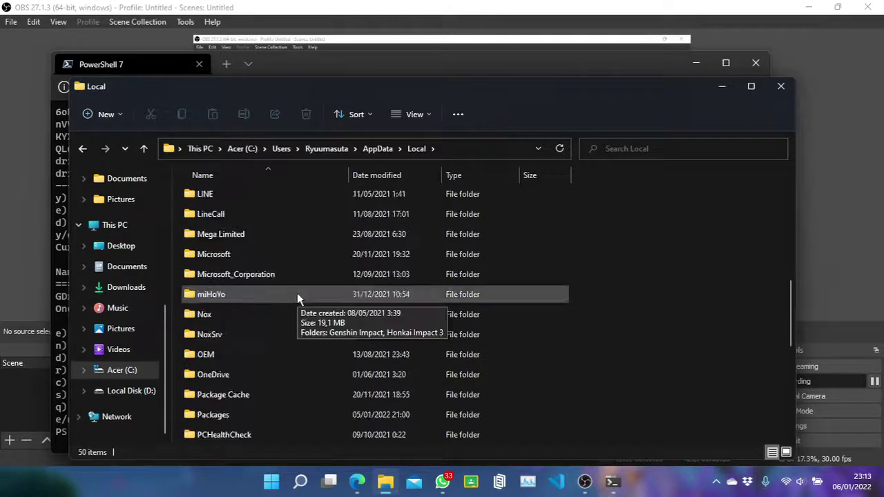
{"action": "scroll", "coordinate": [292, 307], "scroll_direction": "down", "scroll_amount": 2}
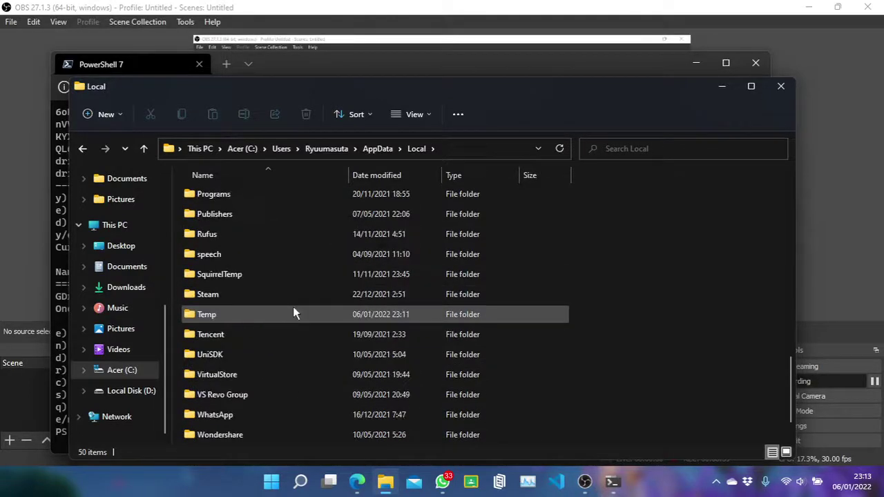
{"action": "left_click", "coordinate": [373, 150]}
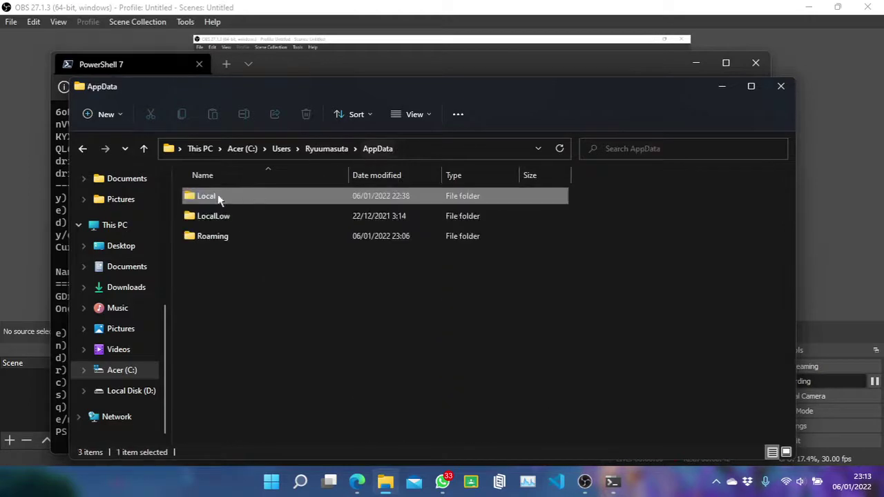
{"action": "double_click", "coordinate": [217, 217]}
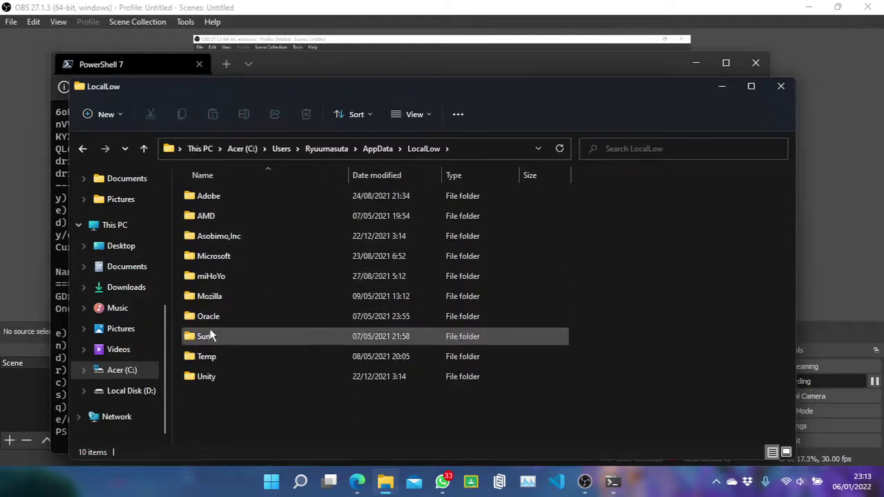
{"action": "left_click", "coordinate": [373, 149]}
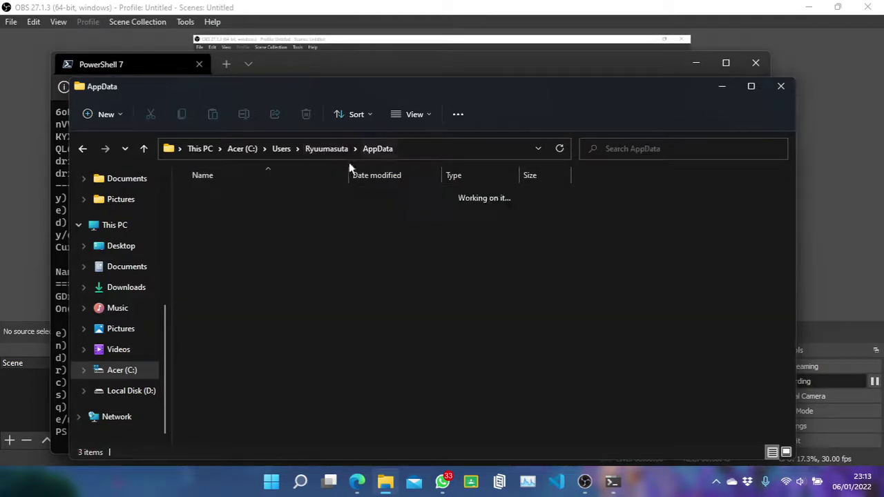
- Open the rclone folder inside AppData's Roaming folder to locate the rclone.conf file
{"action": "double_click", "coordinate": [225, 239]}
{"action": "scroll", "coordinate": [242, 239], "scroll_direction": "down", "scroll_amount": 7}
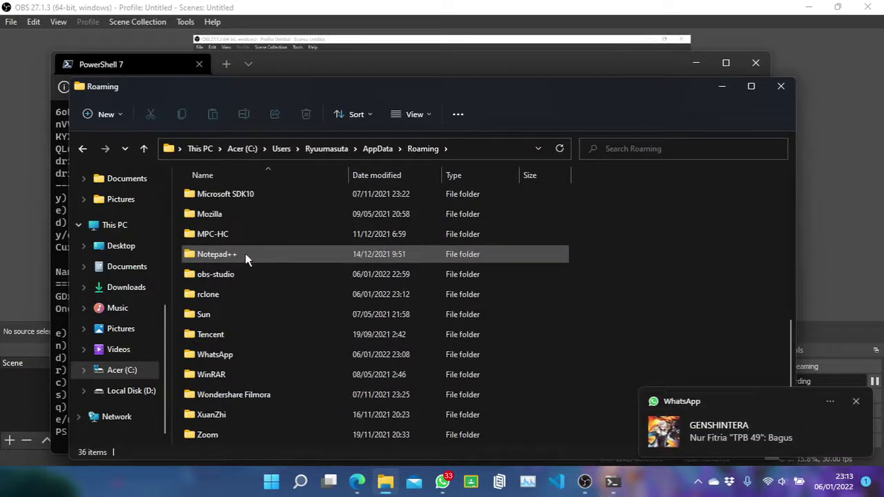
{"action": "scroll", "coordinate": [245, 254], "scroll_direction": "down", "scroll_amount": 1}
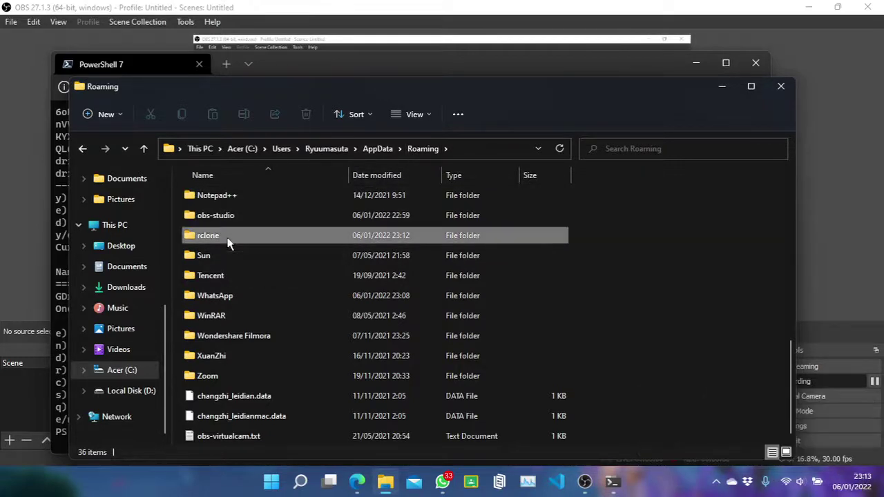
{"action": "double_click", "coordinate": [208, 236]}
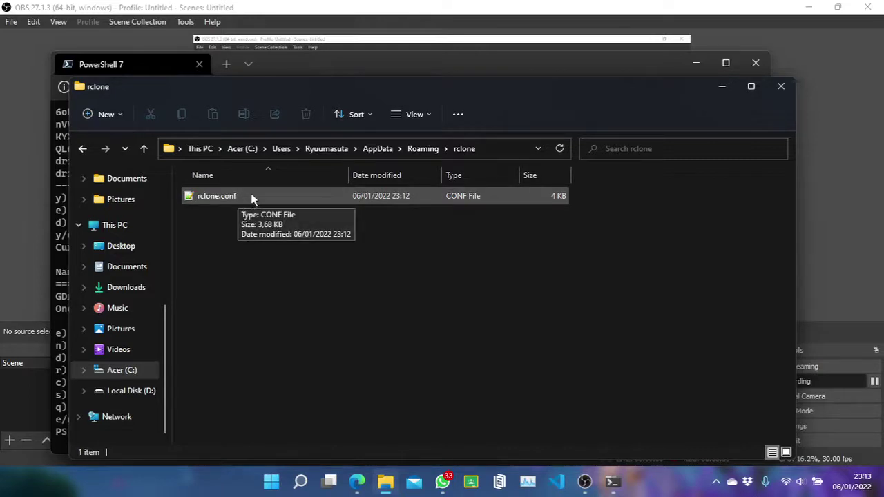
- Go back to drive C, open the current user's profile folder under Users, and select the AppData folder
{"action": "left_click", "coordinate": [128, 371]}
{"action": "scroll", "coordinate": [222, 304], "scroll_direction": "down", "scroll_amount": 1}
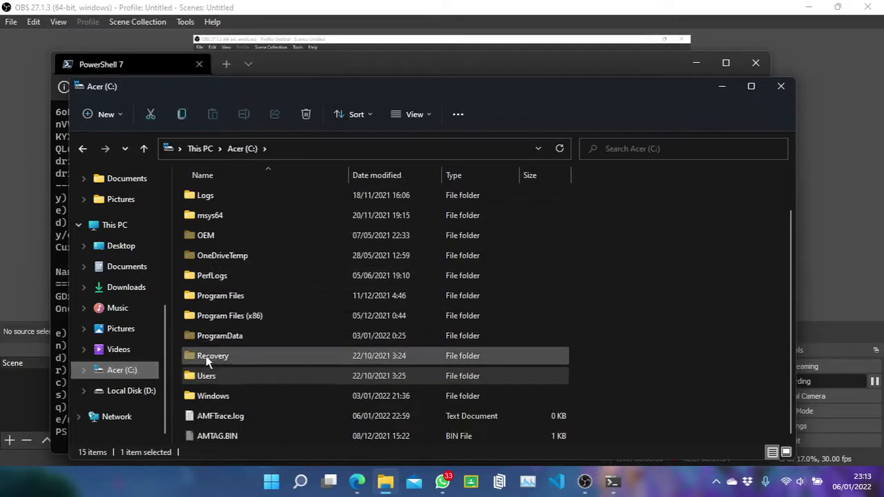
{"action": "double_click", "coordinate": [207, 376]}
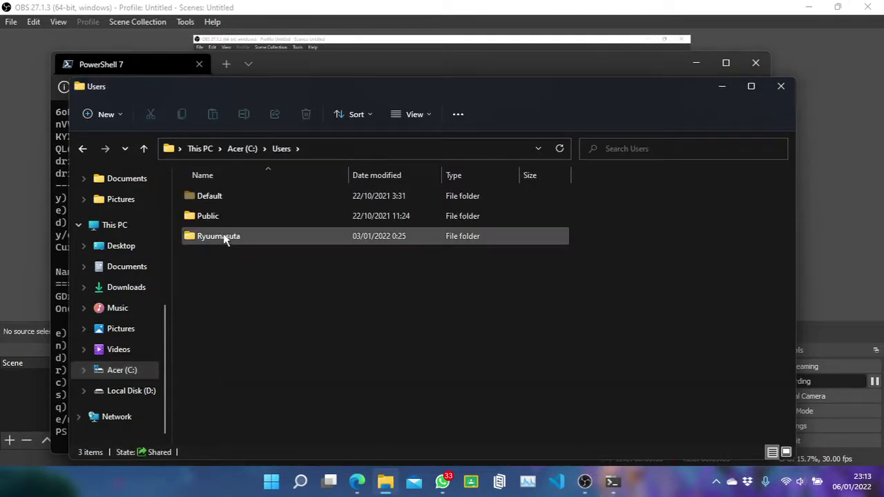
{"action": "double_click", "coordinate": [251, 241]}
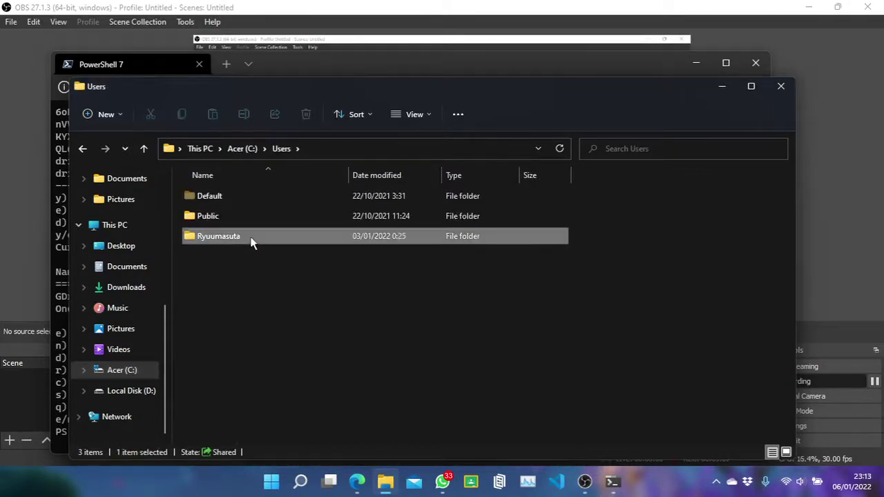
{"action": "scroll", "coordinate": [222, 356], "scroll_direction": "down", "scroll_amount": 1}
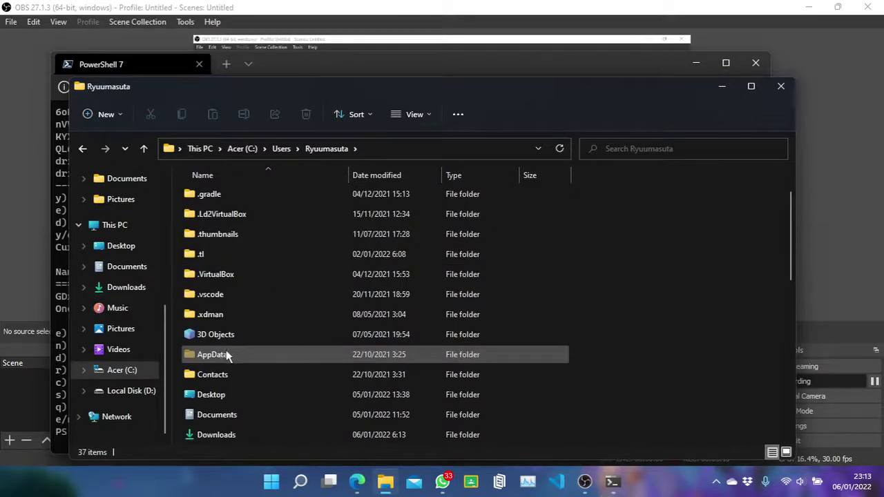
{"action": "left_click", "coordinate": [232, 355]}
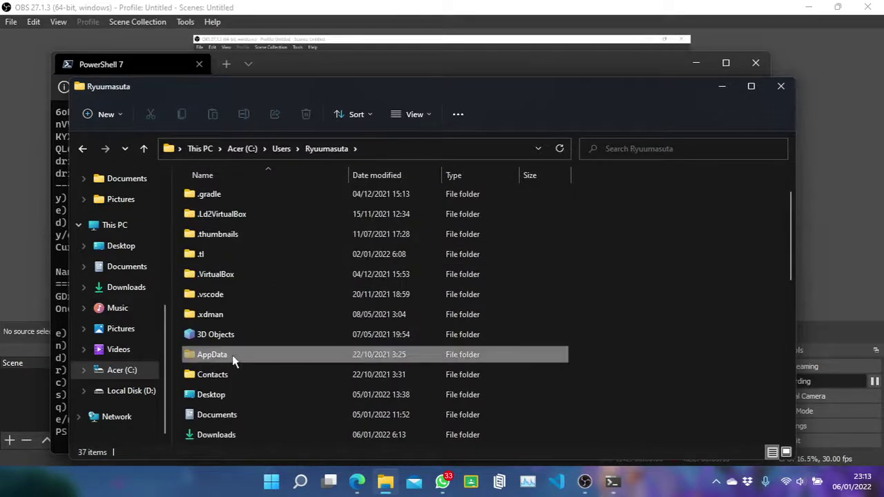
- Check the profile folder's display options to see whether hidden items are set to show
{"action": "left_click", "coordinate": [417, 115]}
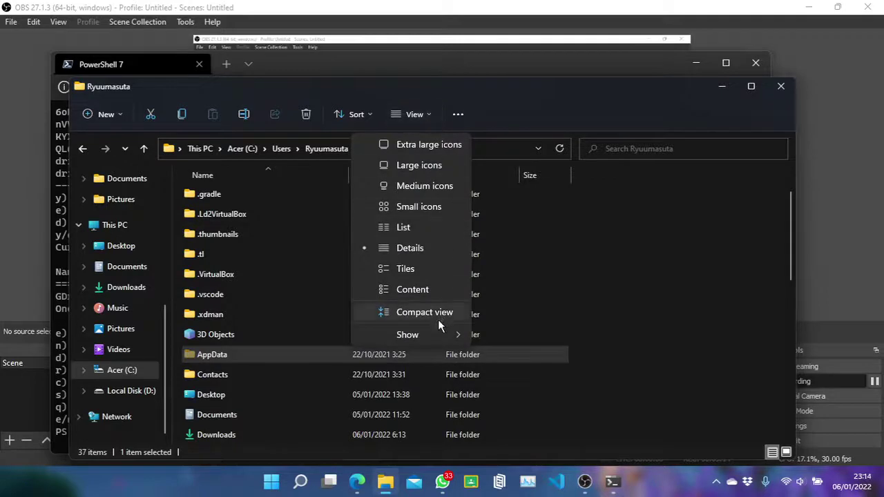
{"action": "mouse_move", "coordinate": [436, 332]}
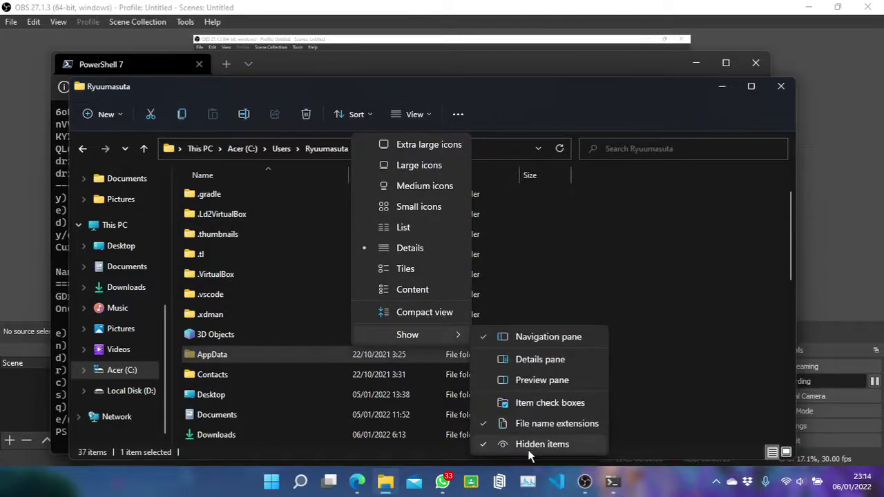
{"action": "left_click", "coordinate": [239, 365]}
- Open AppData's Roaming folder and enter the rclone folder inside it
{"action": "double_click", "coordinate": [239, 364]}
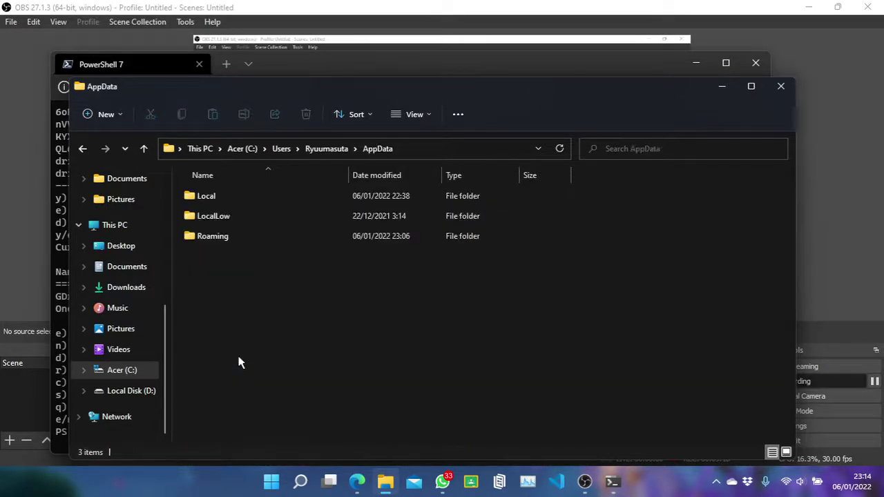
{"action": "double_click", "coordinate": [214, 236]}
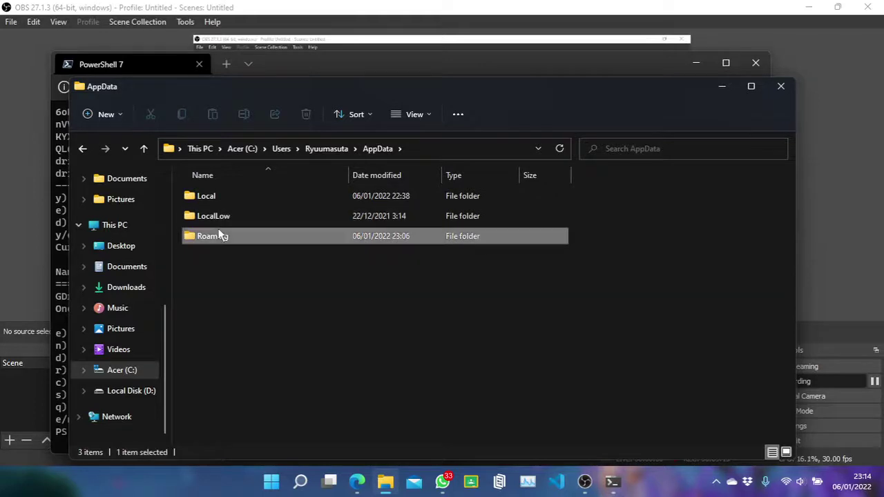
{"action": "scroll", "coordinate": [221, 318], "scroll_direction": "down", "scroll_amount": 4}
{"action": "scroll", "coordinate": [220, 329], "scroll_direction": "down", "scroll_amount": 1}
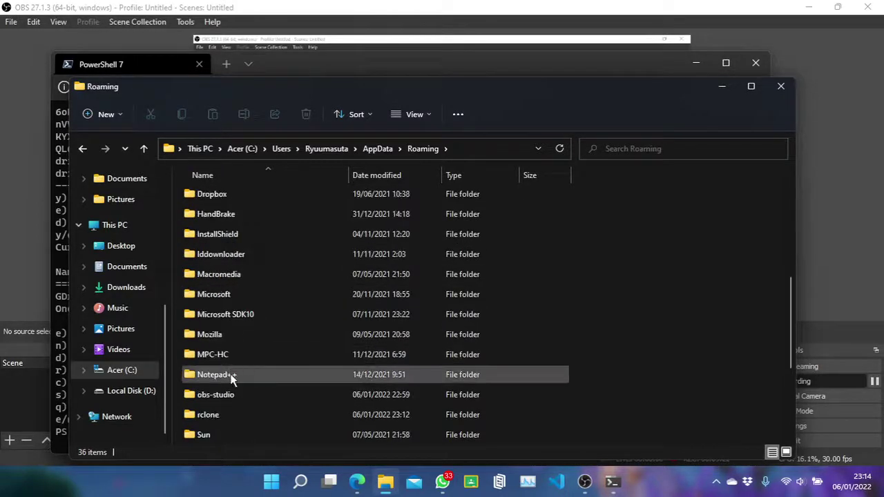
{"action": "double_click", "coordinate": [231, 418]}
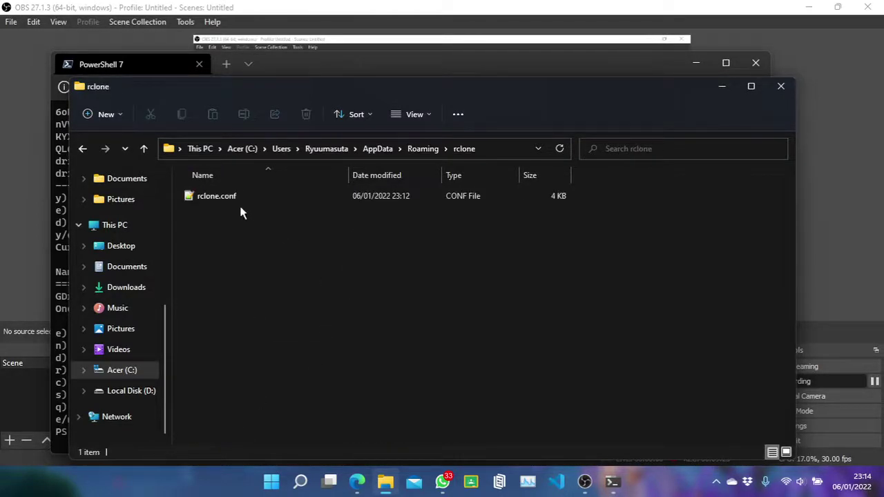
- Copy rclone.conf from the rclone folder into the Downloads folder
{"action": "left_click", "coordinate": [222, 200]}
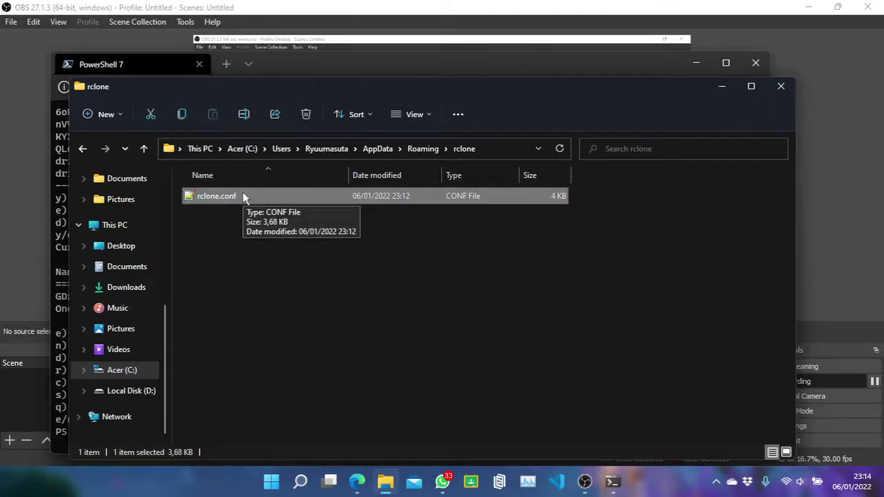
{"action": "key", "text": "ctrl+c"}
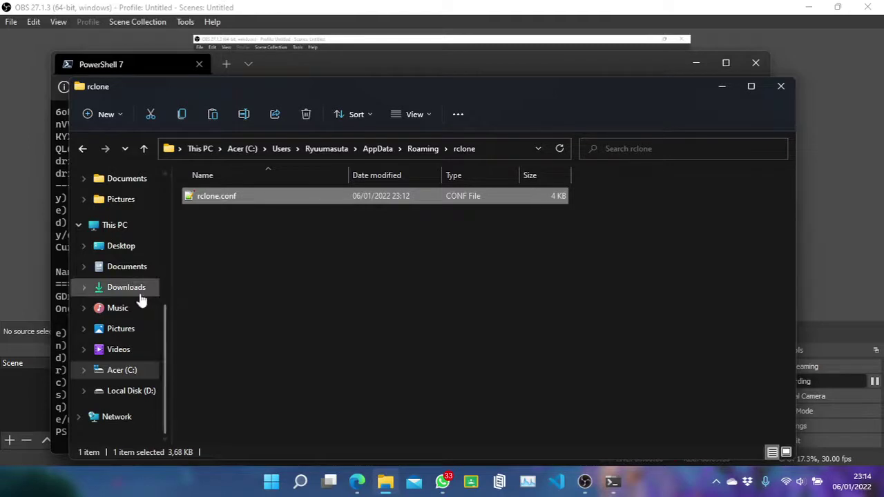
{"action": "left_click", "coordinate": [140, 294]}
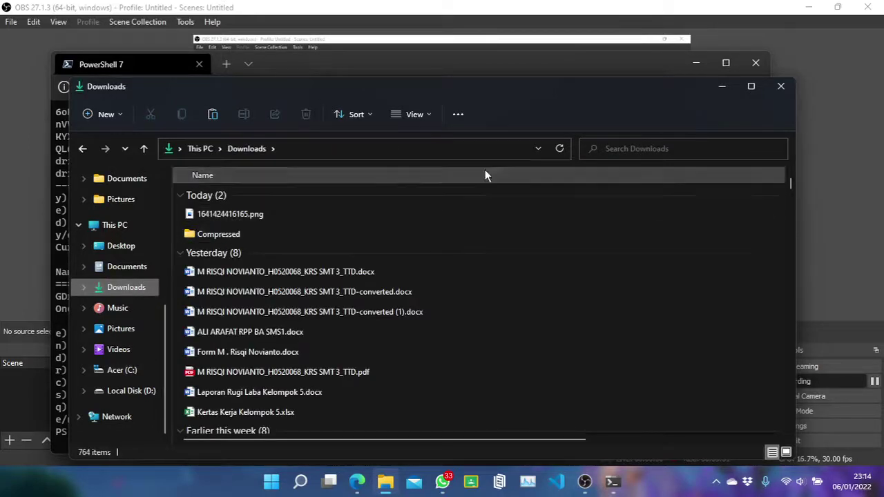
{"action": "key", "text": "ctrl+v"}
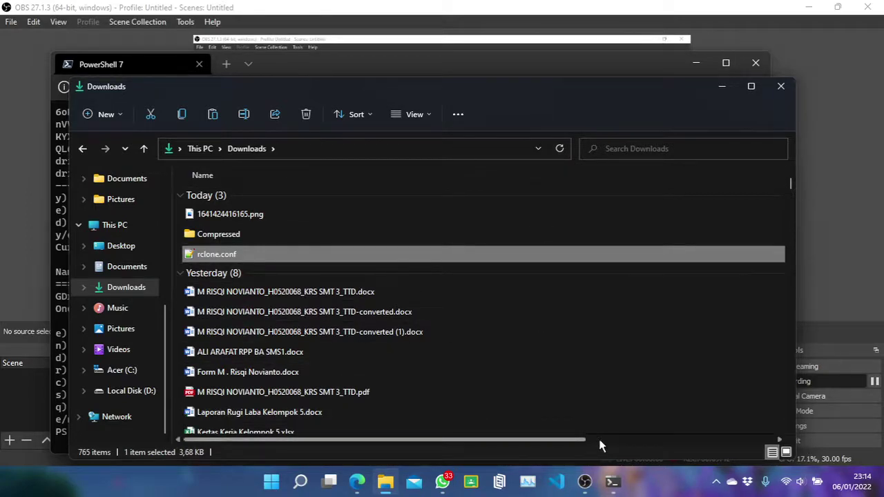
- Switch to Edge and review the main migration article's Google Colab step and the linked Google Colab and Rclone guide
{"action": "left_click", "coordinate": [874, 385]}
{"action": "left_click", "coordinate": [358, 482]}
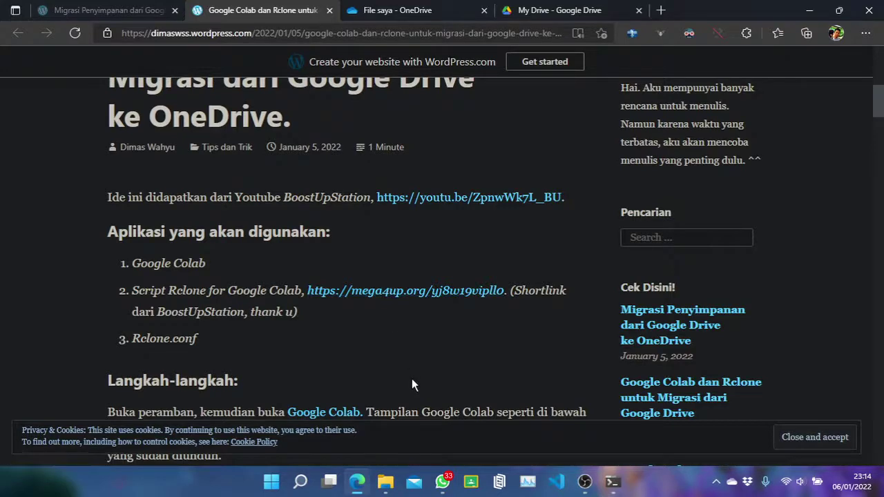
{"action": "scroll", "coordinate": [423, 345], "scroll_direction": "up", "scroll_amount": 2}
{"action": "scroll", "coordinate": [425, 340], "scroll_direction": "down", "scroll_amount": 2}
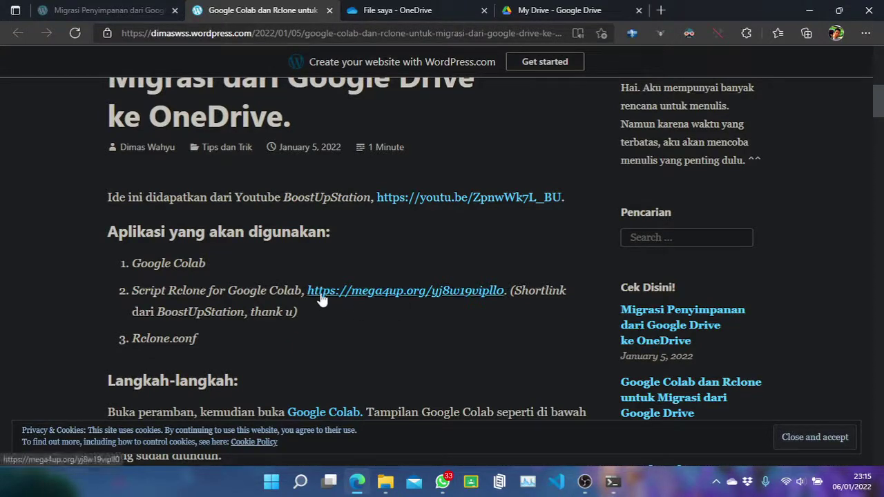
{"action": "left_click", "coordinate": [127, 7]}
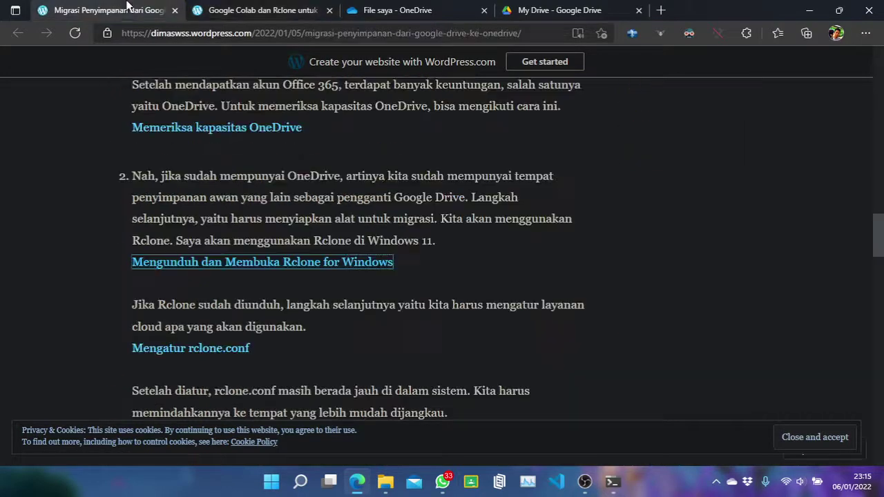
{"action": "scroll", "coordinate": [387, 220], "scroll_direction": "down", "scroll_amount": 4}
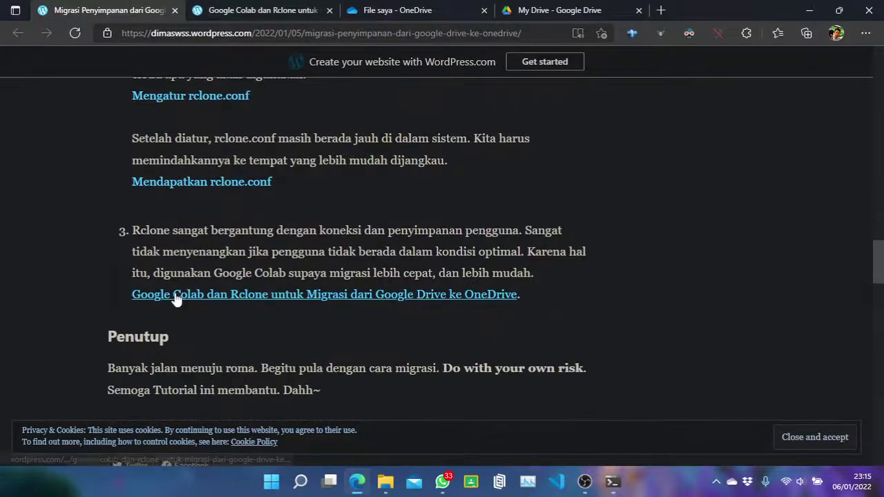
{"action": "left_click", "coordinate": [293, 9]}
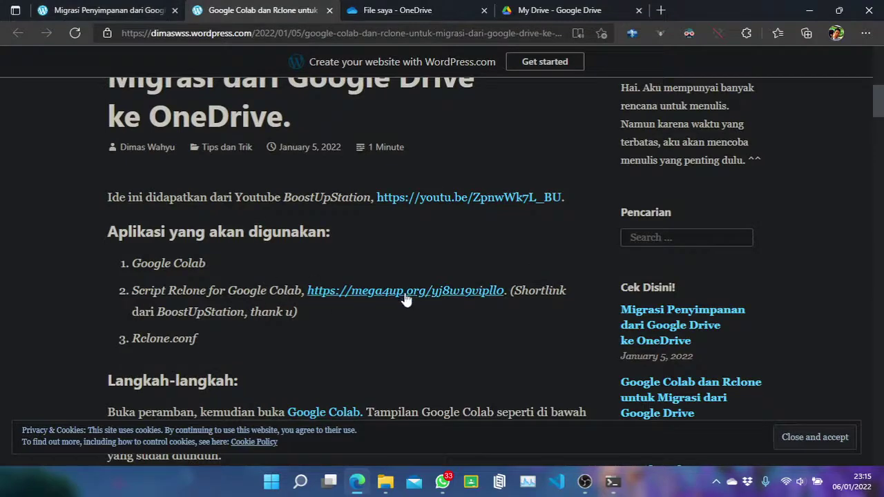
- Open the mega4up.org link for the Google Colab Rclone script in a new tab and find its download options
{"action": "left_click", "coordinate": [369, 294]}
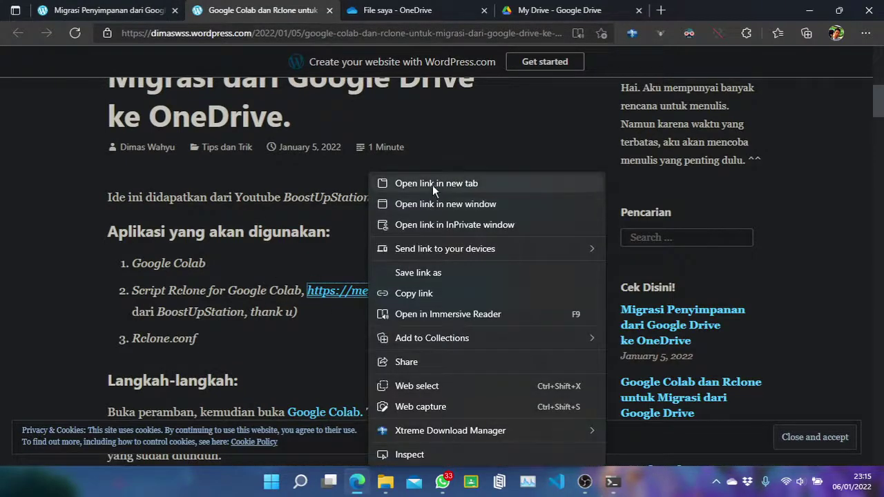
{"action": "left_click", "coordinate": [432, 185]}
{"action": "left_click", "coordinate": [357, 10]}
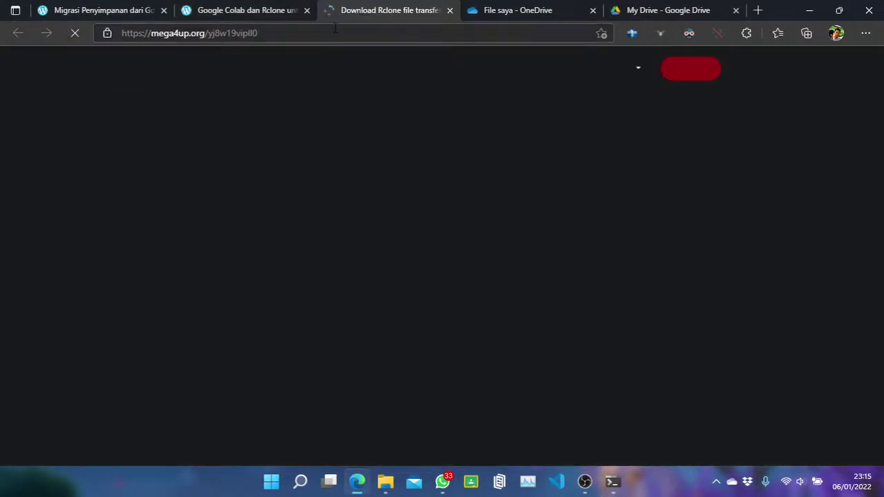
{"action": "scroll", "coordinate": [467, 196], "scroll_direction": "down", "scroll_amount": 2}
{"action": "scroll", "coordinate": [467, 199], "scroll_direction": "down", "scroll_amount": 5}
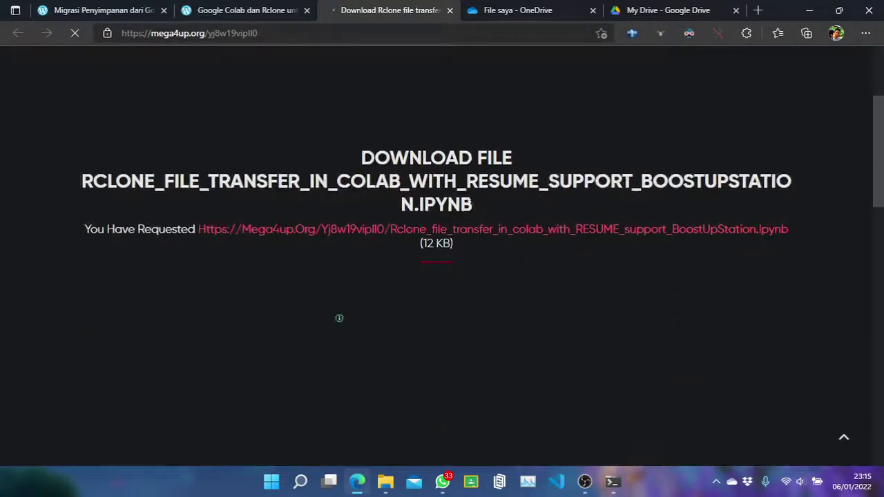
- Proceed with the Rclone notebook download, complete the "I'm not a robot" check, and dismiss the video overlay
{"action": "left_click", "coordinate": [630, 261]}
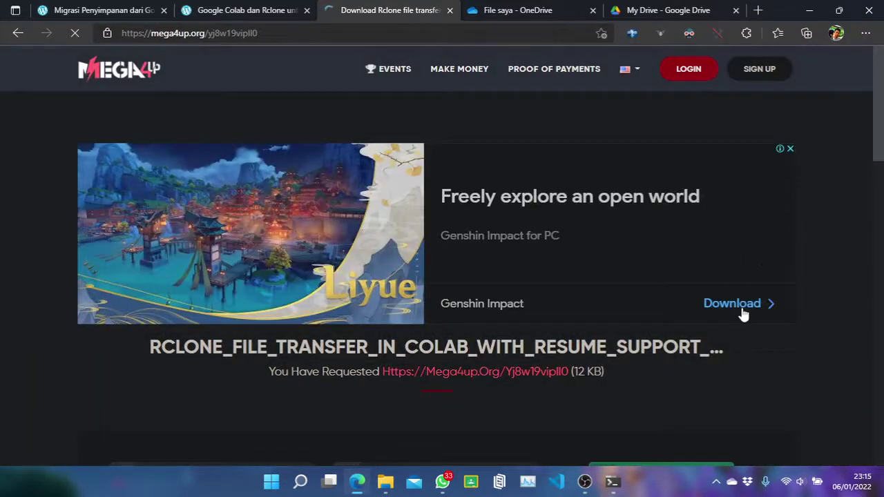
{"action": "scroll", "coordinate": [744, 308], "scroll_direction": "down", "scroll_amount": 4}
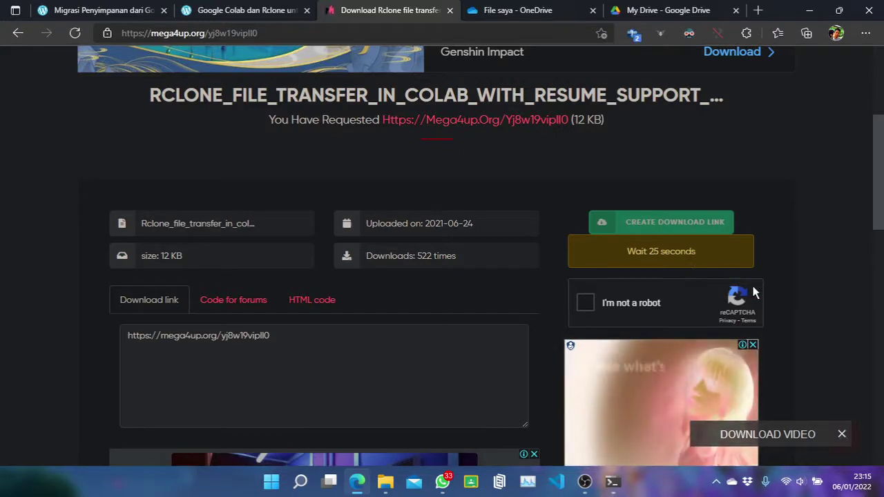
{"action": "left_click", "coordinate": [586, 305]}
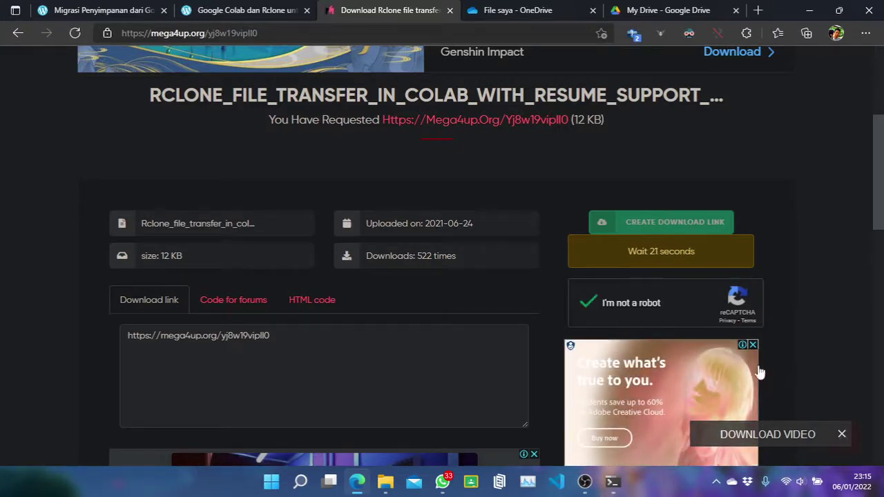
{"action": "left_click", "coordinate": [842, 435]}
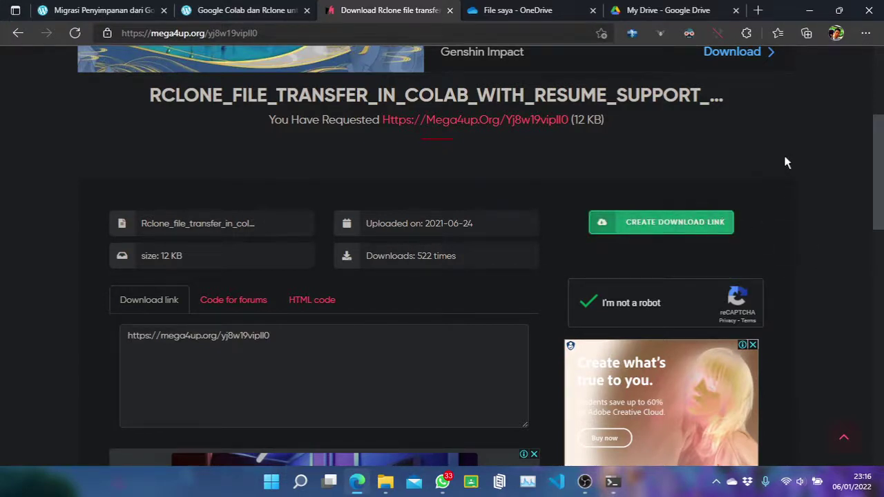
- Create the download link for Rclone_file_transfer_in_colab_with_RESUME_support_BoostUpStation.ipynb and find the final download option on its page
{"action": "left_click", "coordinate": [682, 230]}
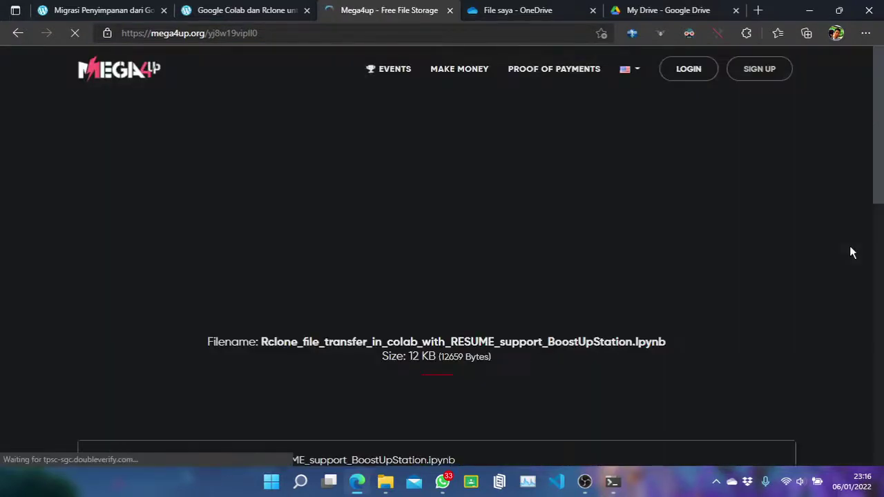
{"action": "scroll", "coordinate": [488, 320], "scroll_direction": "down", "scroll_amount": 3}
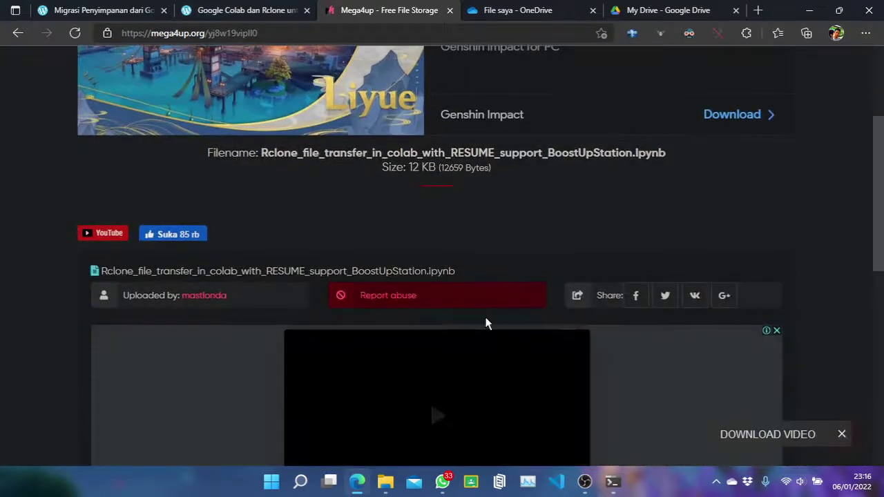
{"action": "scroll", "coordinate": [454, 211], "scroll_direction": "down", "scroll_amount": 5}
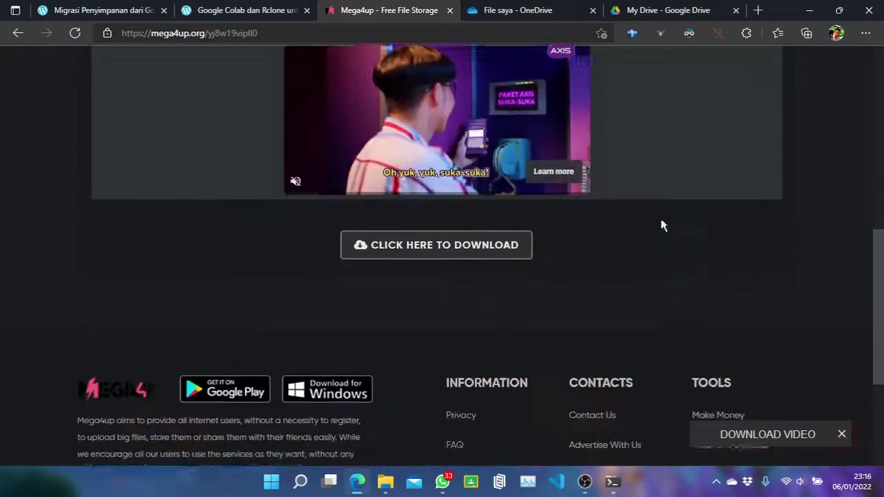